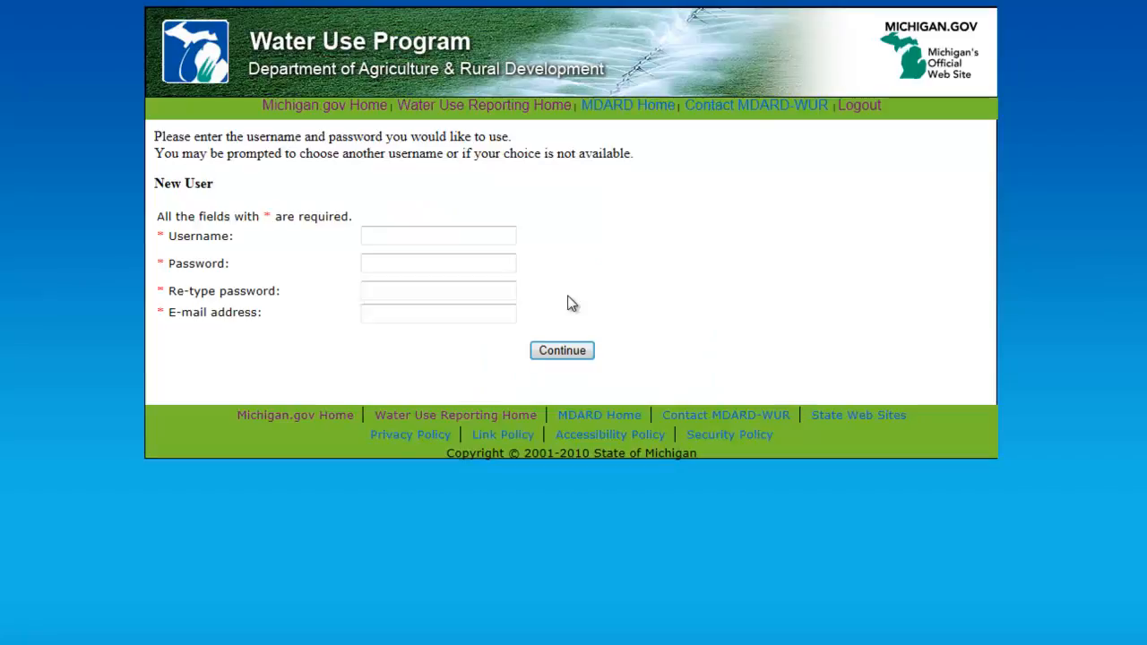
# Enter a username on the new-user form and type the account password in both password fields
pyautogui.click(487, 235)
pyautogui.write('spartymascot')
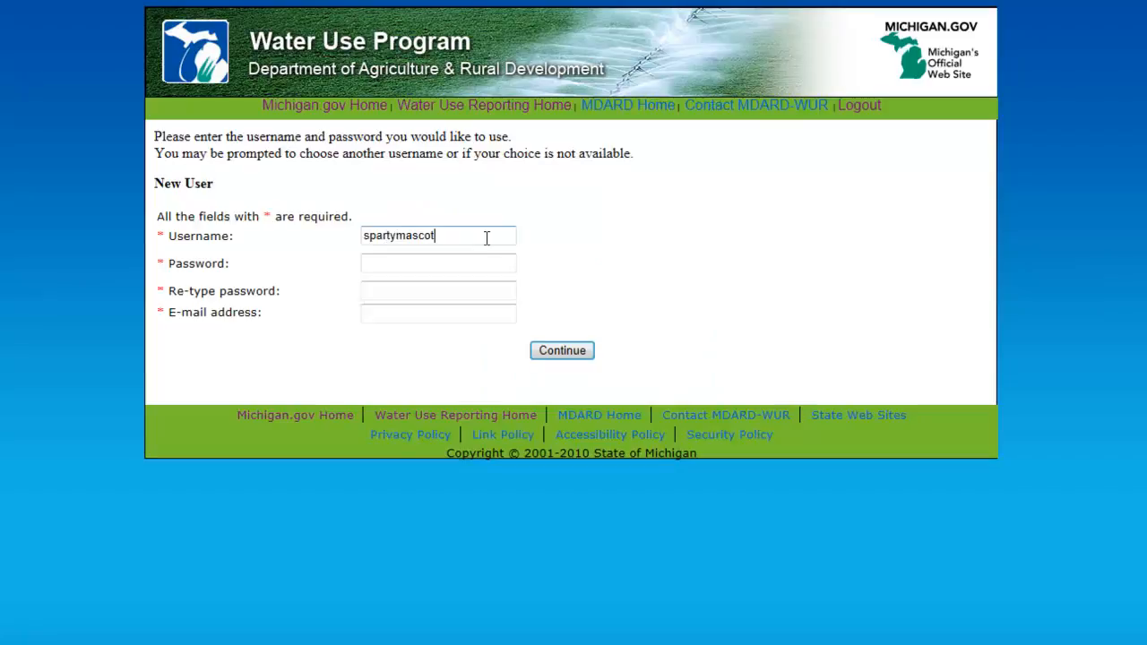
pyautogui.press('Tab')
pyautogui.write('•••••••••')
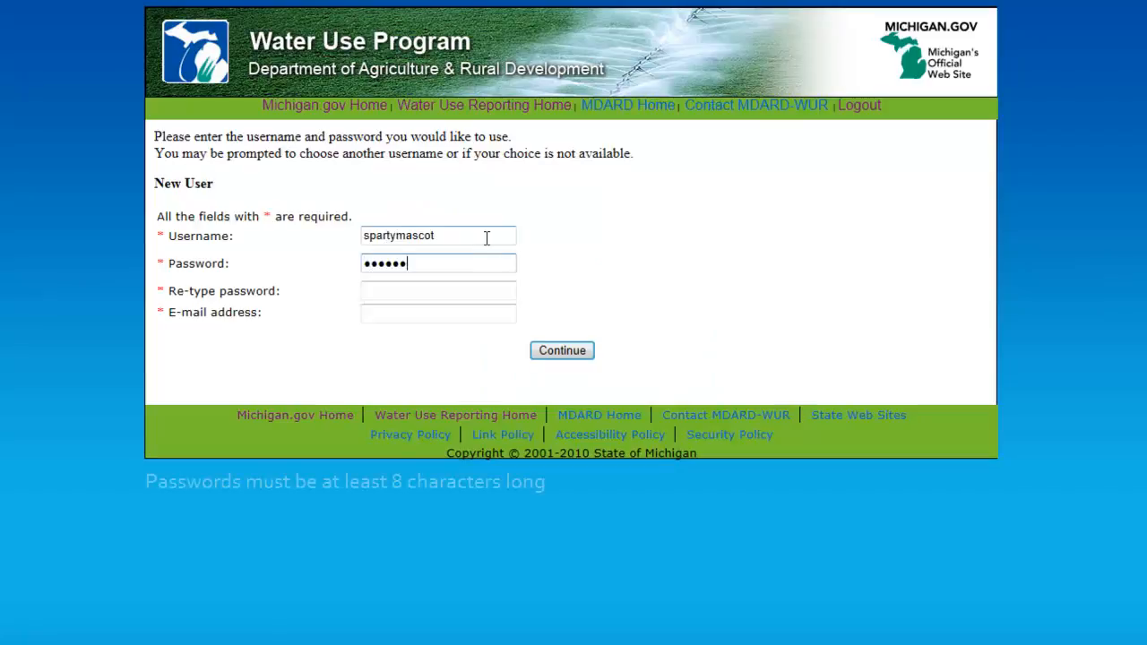
pyautogui.write('•')
pyautogui.press('Tab')
pyautogui.write('•••••')
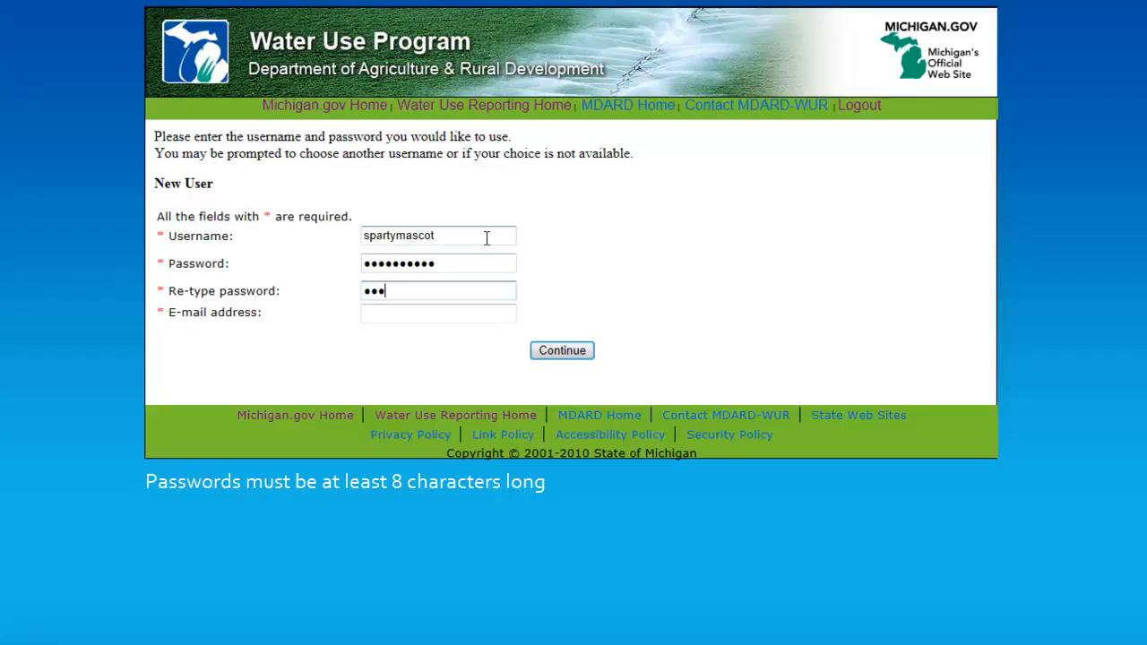
pyautogui.write('•••••')
pyautogui.press('Tab')
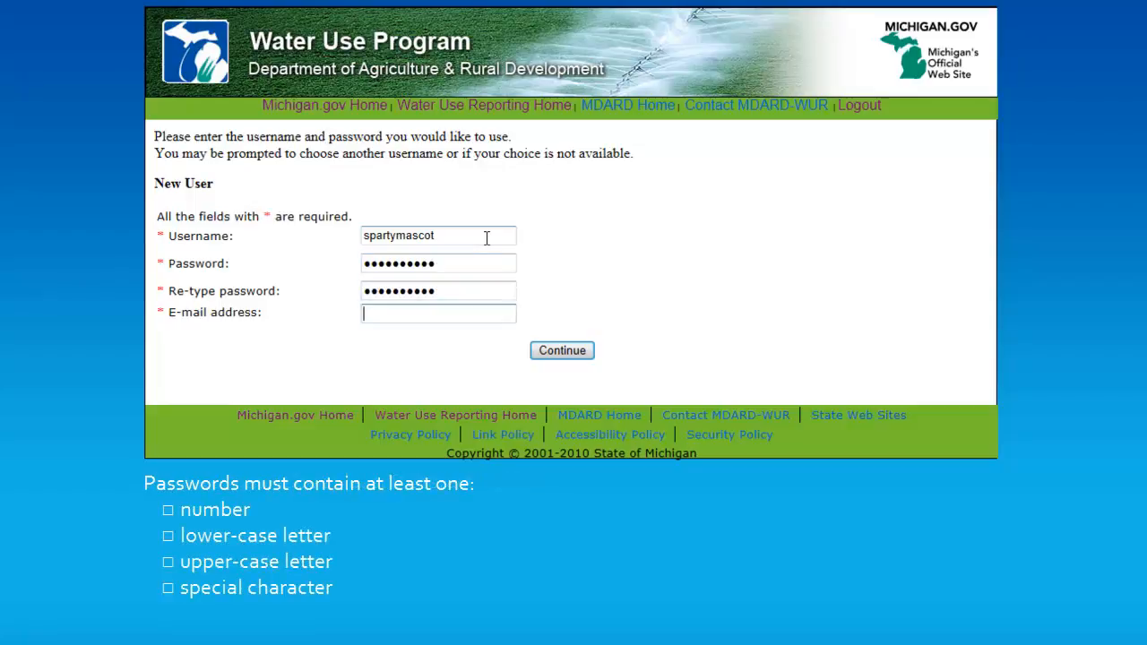
# Fill in the account e-mail address and continue to create the new user
pyautogui.write('sparty@email.com')
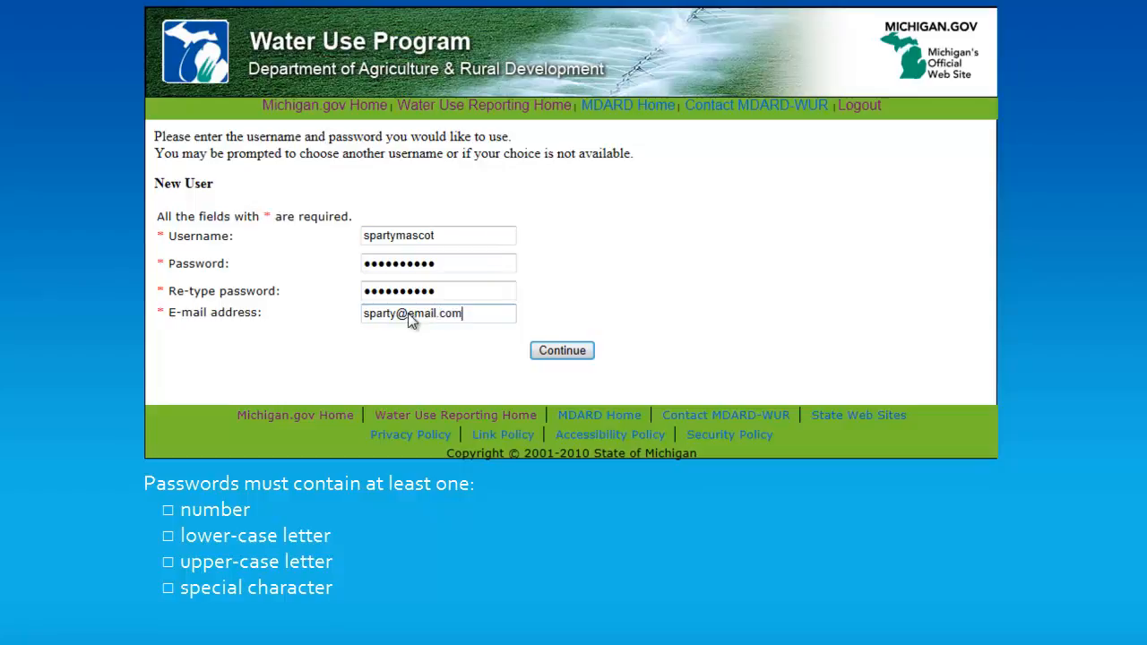
pyautogui.click(563, 351)
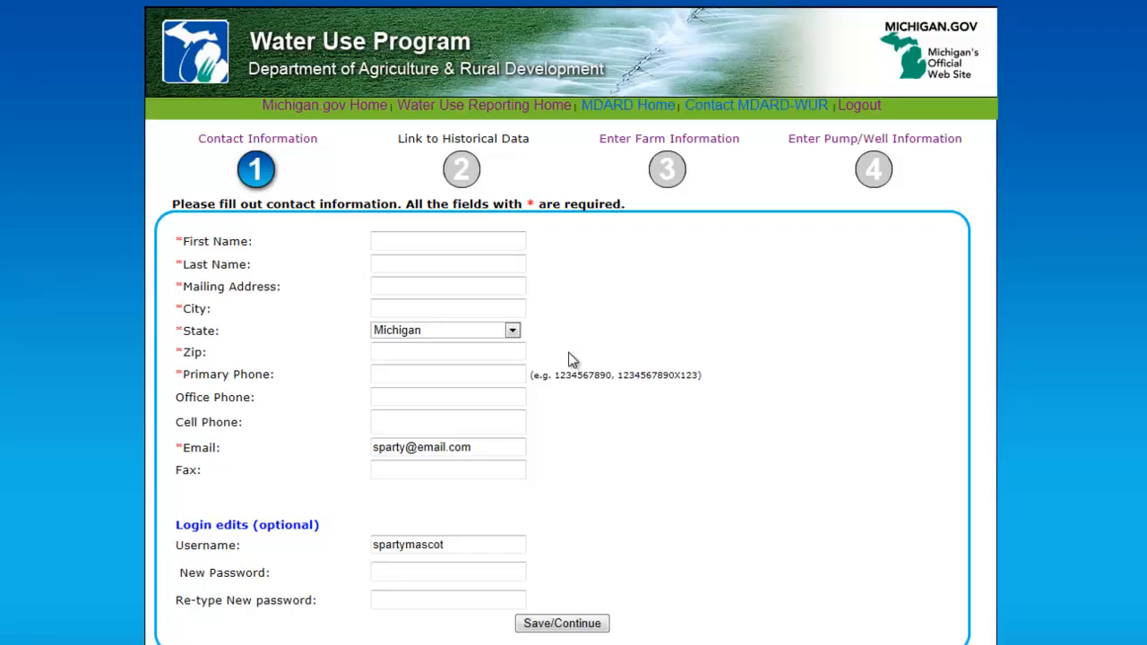
# Enter the contact's first name, last name and mailing address on the contact information form
pyautogui.click(519, 240)
pyautogui.write('Sparty')
pyautogui.press('Tab')
pyautogui.write('Mascot')
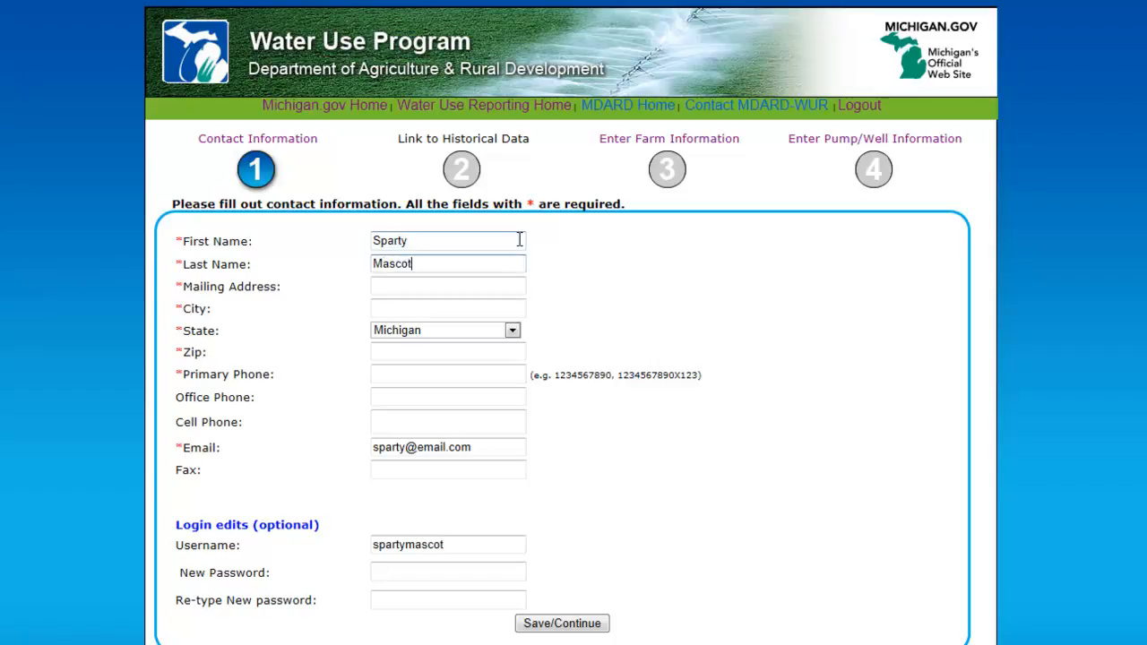
pyautogui.press('Tab')
pyautogui.write('11')
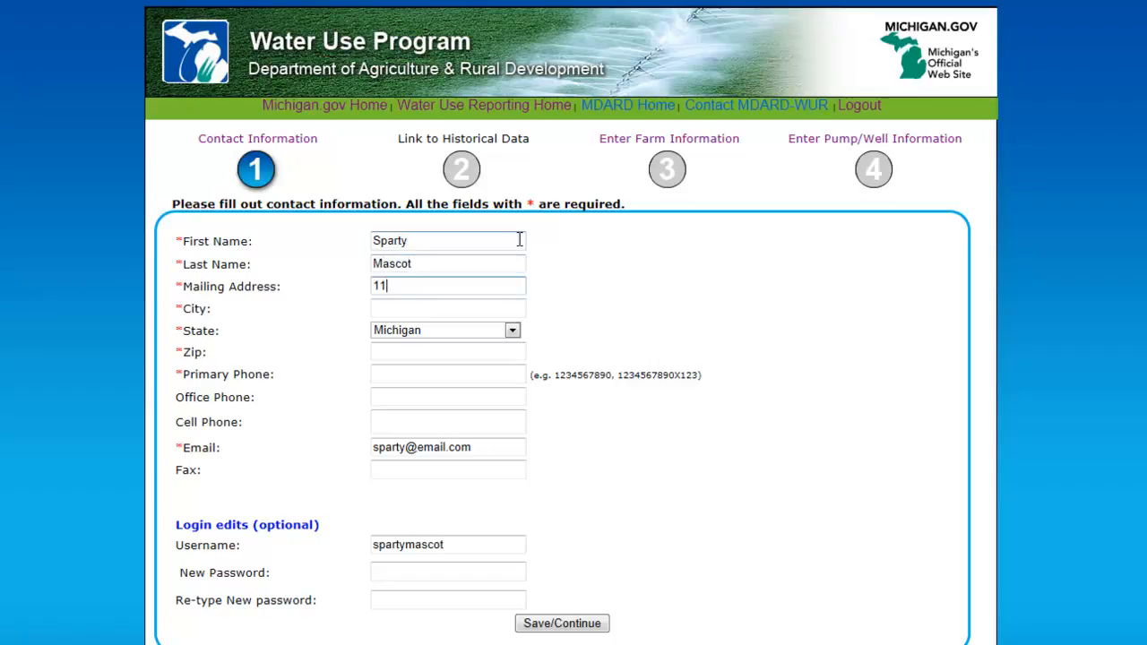
pyautogui.write('40 S. Anthony Hall')
# Fill in the contact's city, zip code and primary phone number, then save and continue
pyautogui.press('Tab')
pyautogui.write('Ea')
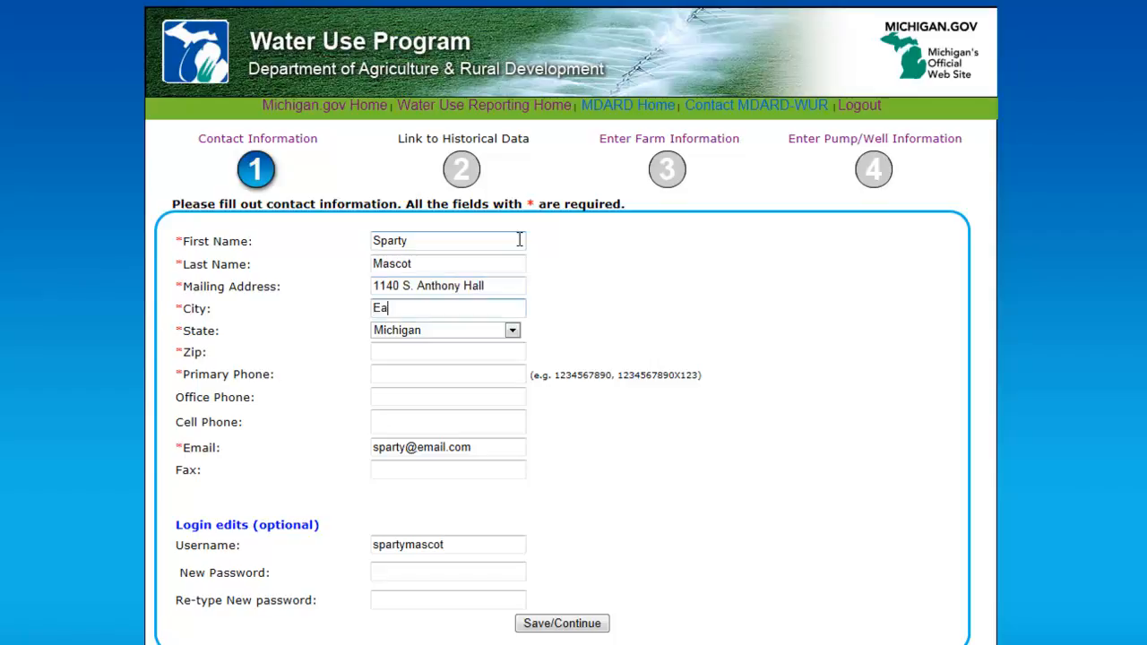
pyautogui.write('st Lansing')
pyautogui.press('Tab')
pyautogui.press('Tab')
pyautogui.write('48823')
pyautogui.press('Tab')
pyautogui.write('555-555-')
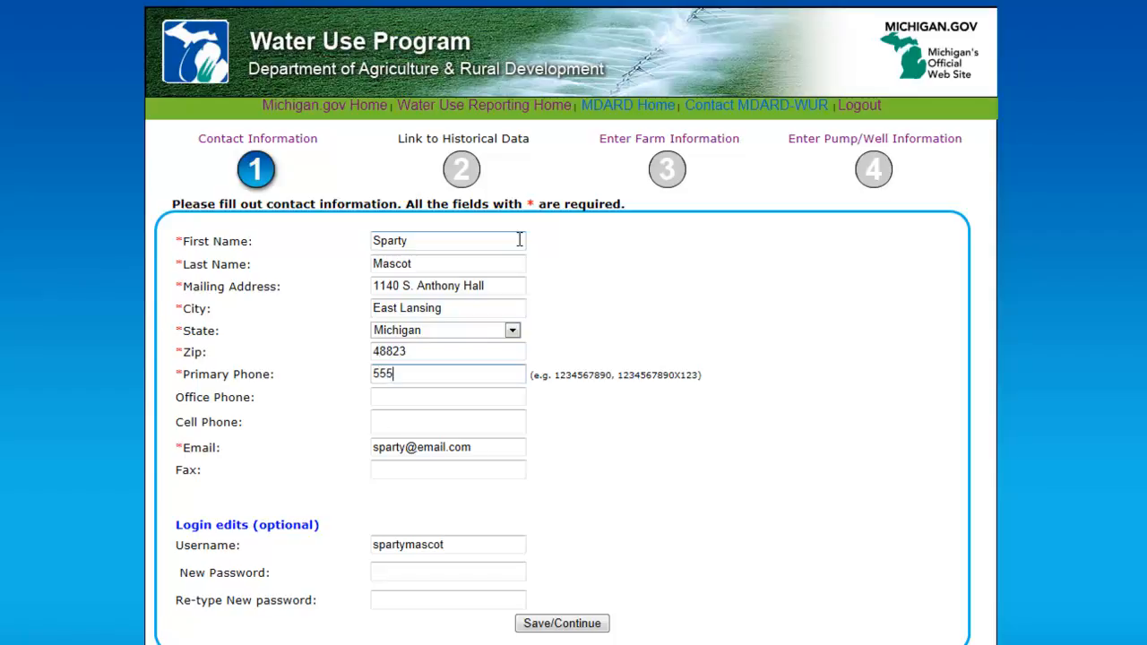
pyautogui.write('5555')
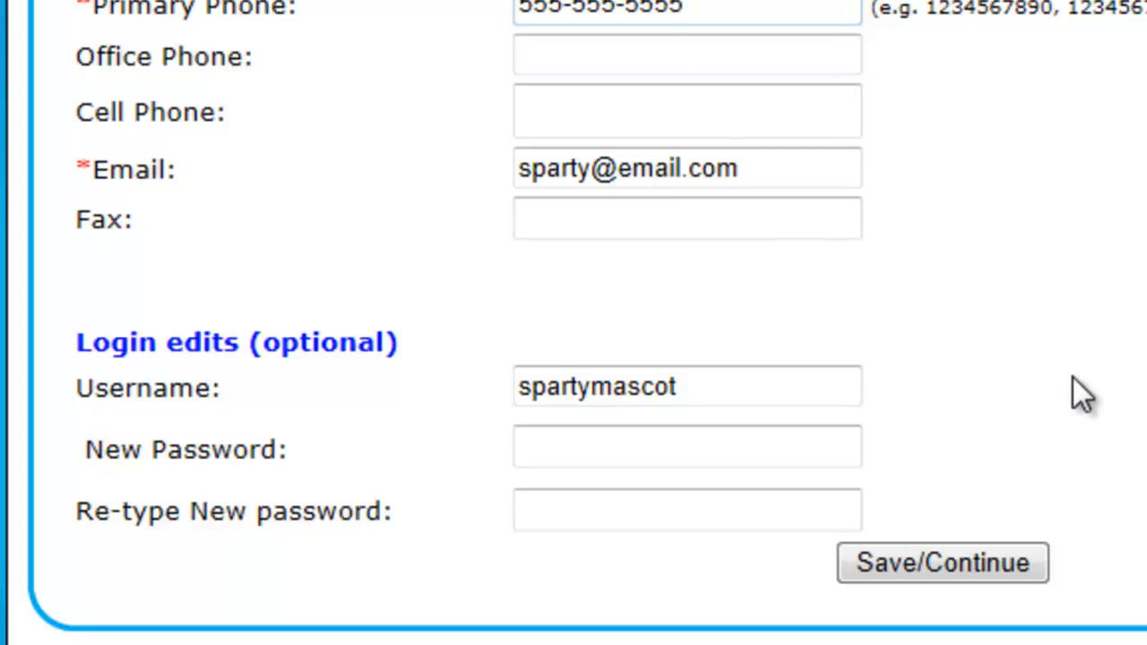
pyautogui.click(1021, 552)
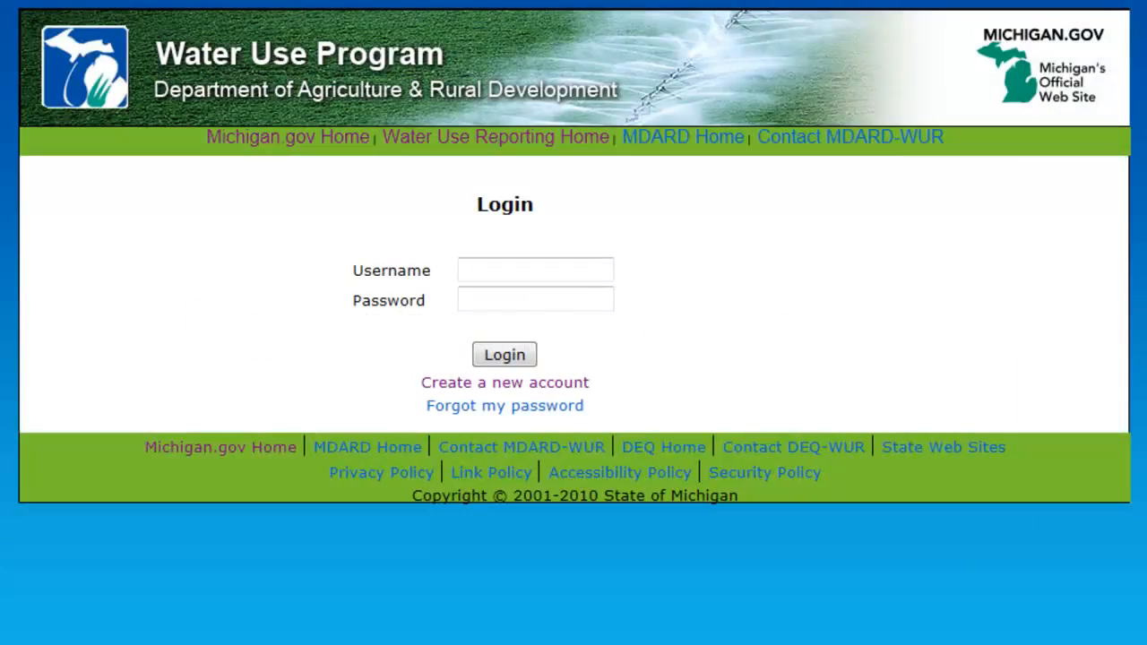
# Log in with the username and account password, then save the contact information
pyautogui.click(503, 262)
pyautogui.write('spartymascot')
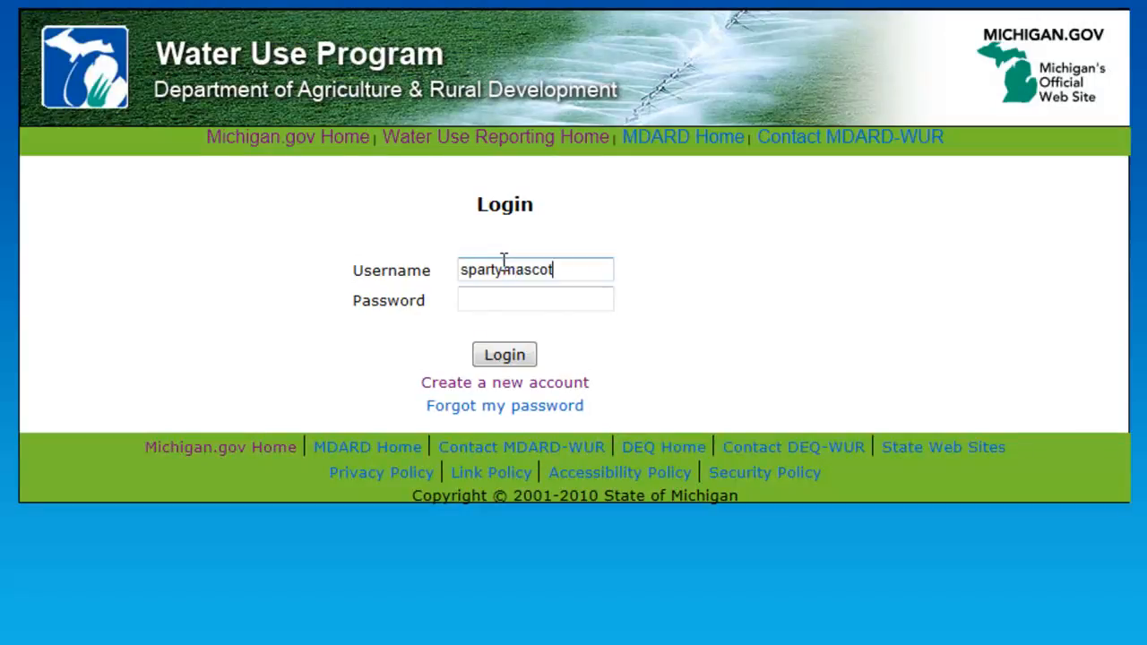
pyautogui.press('Tab')
pyautogui.write('**********')
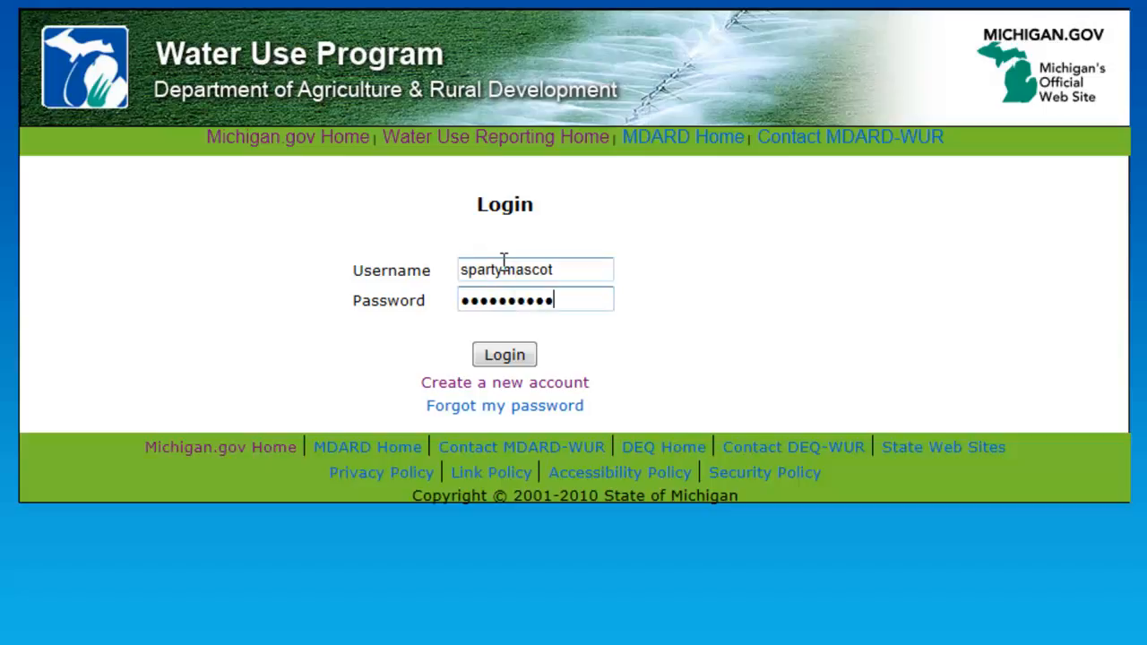
pyautogui.click(506, 358)
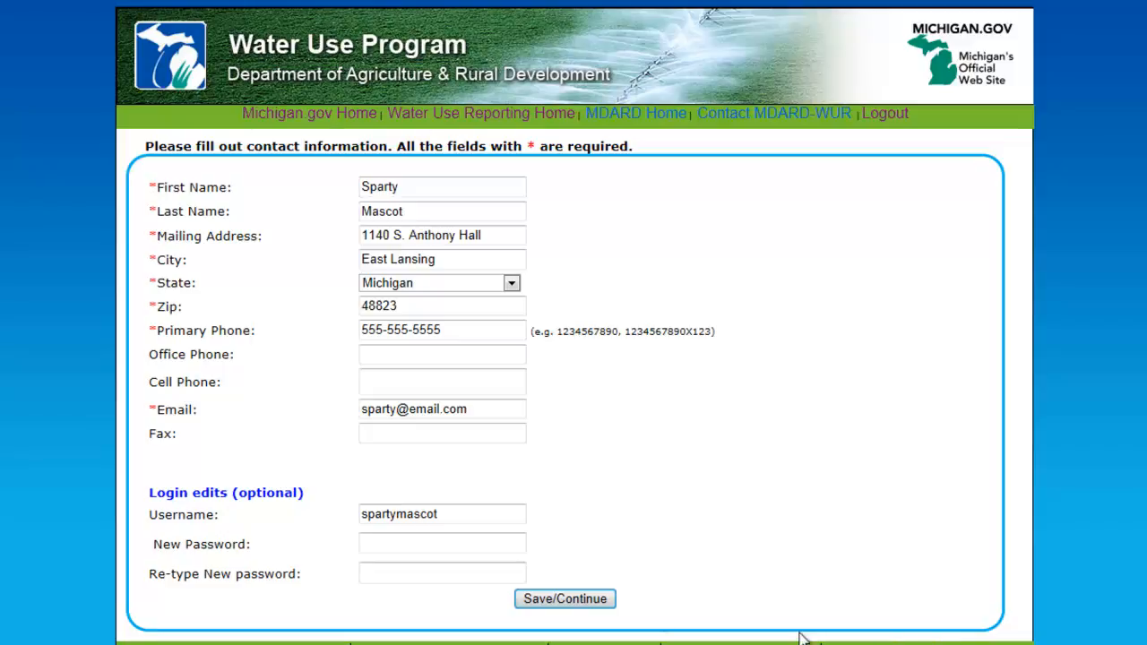
pyautogui.click(604, 600)
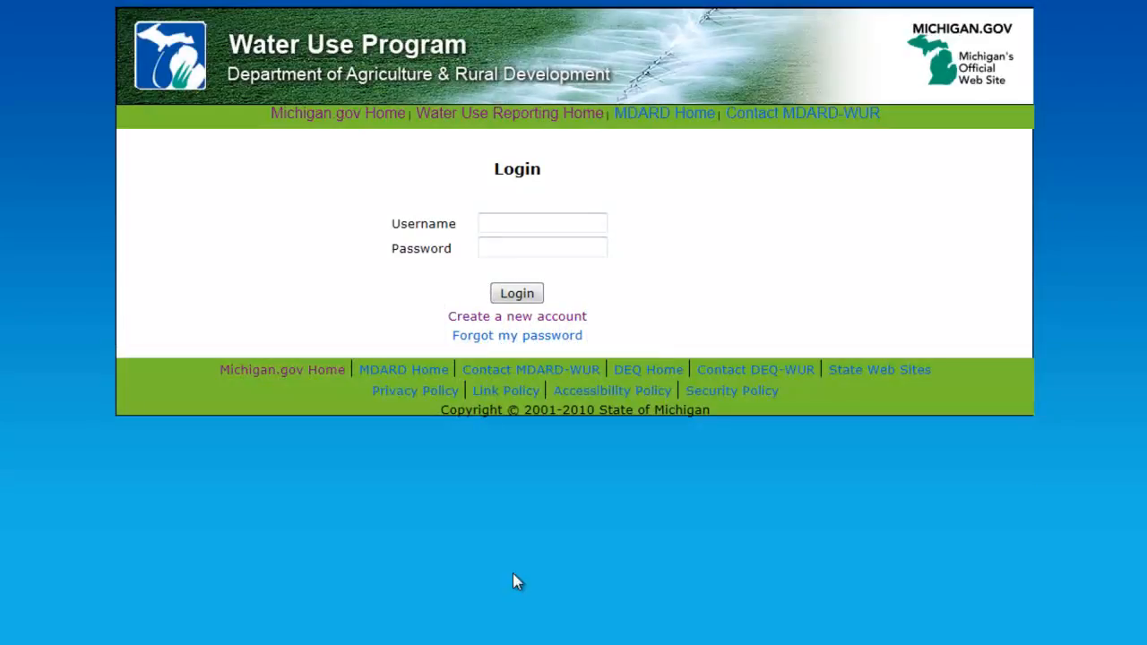
# Request a password reset by submitting the account e-mail address on the Forgot My Password page
pyautogui.click(529, 337)
pyautogui.click(474, 227)
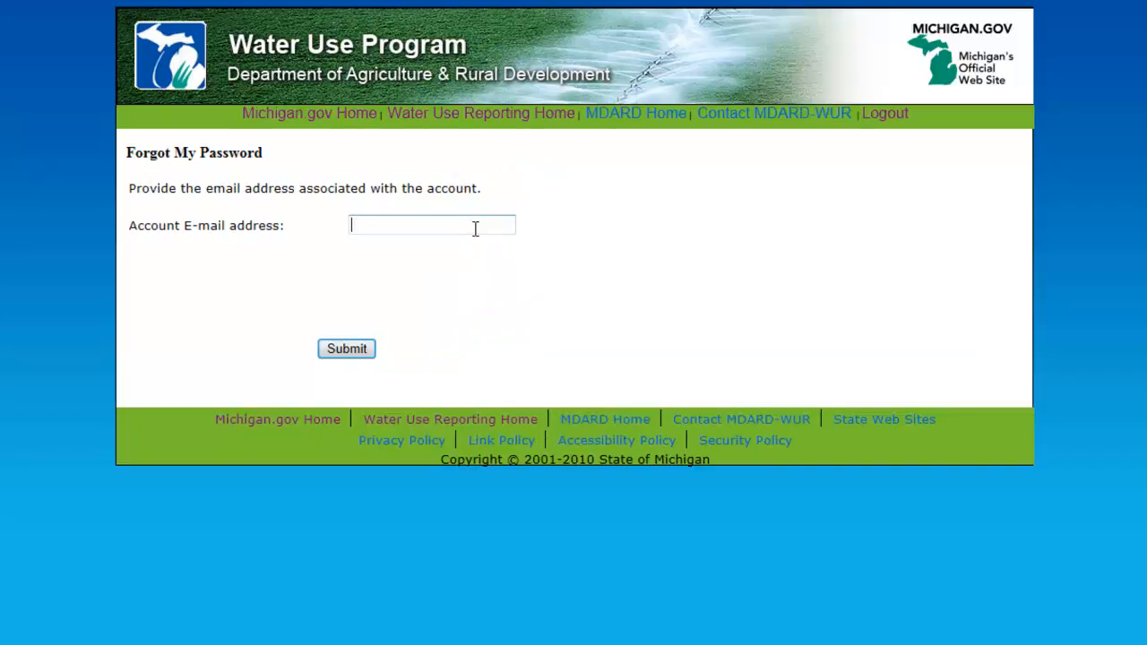
pyautogui.write('sparty@email.com')
pyautogui.click(346, 349)
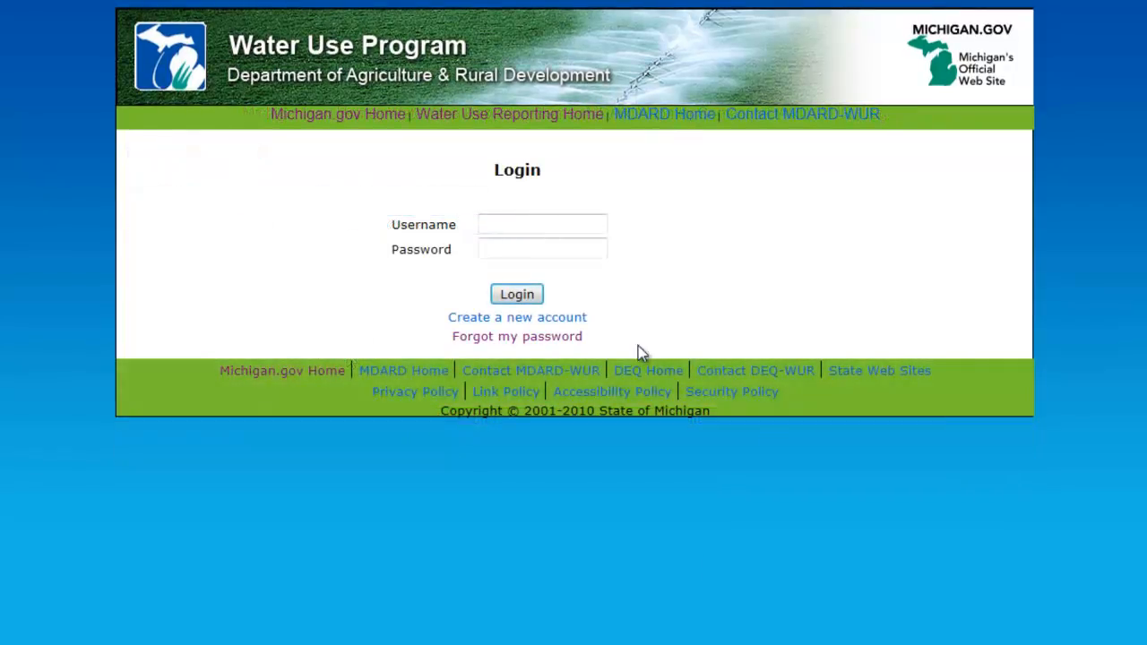
# Log in again with the username and the account password
pyautogui.click(563, 230)
pyautogui.write('spartymascot')
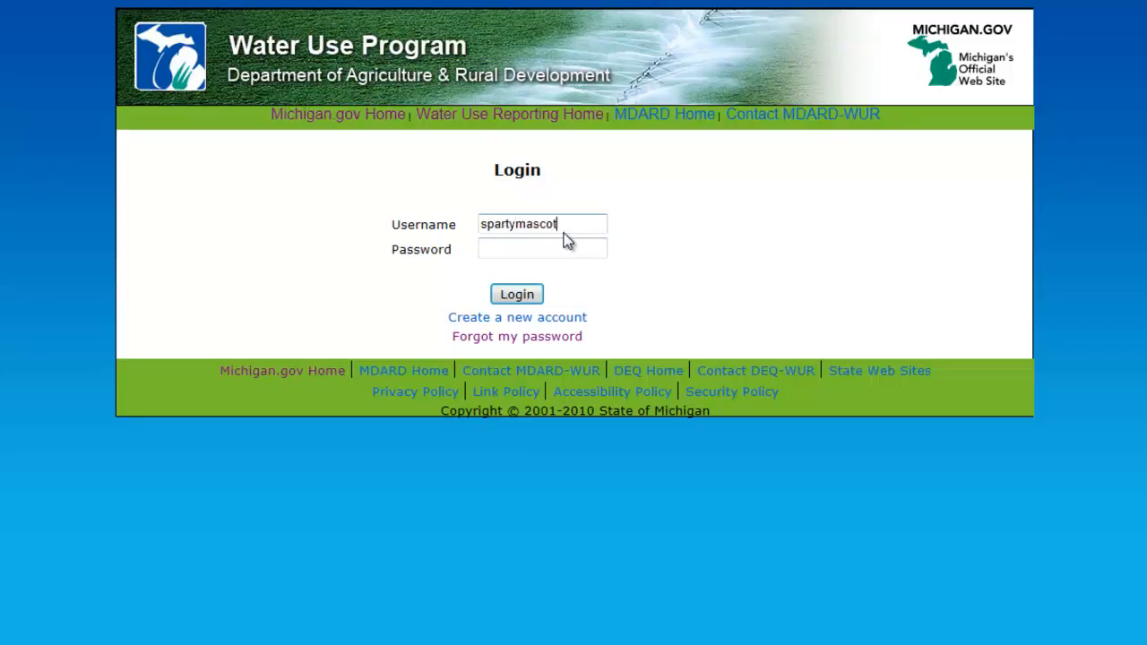
pyautogui.press('Tab')
pyautogui.write('********')
pyautogui.click(515, 292)
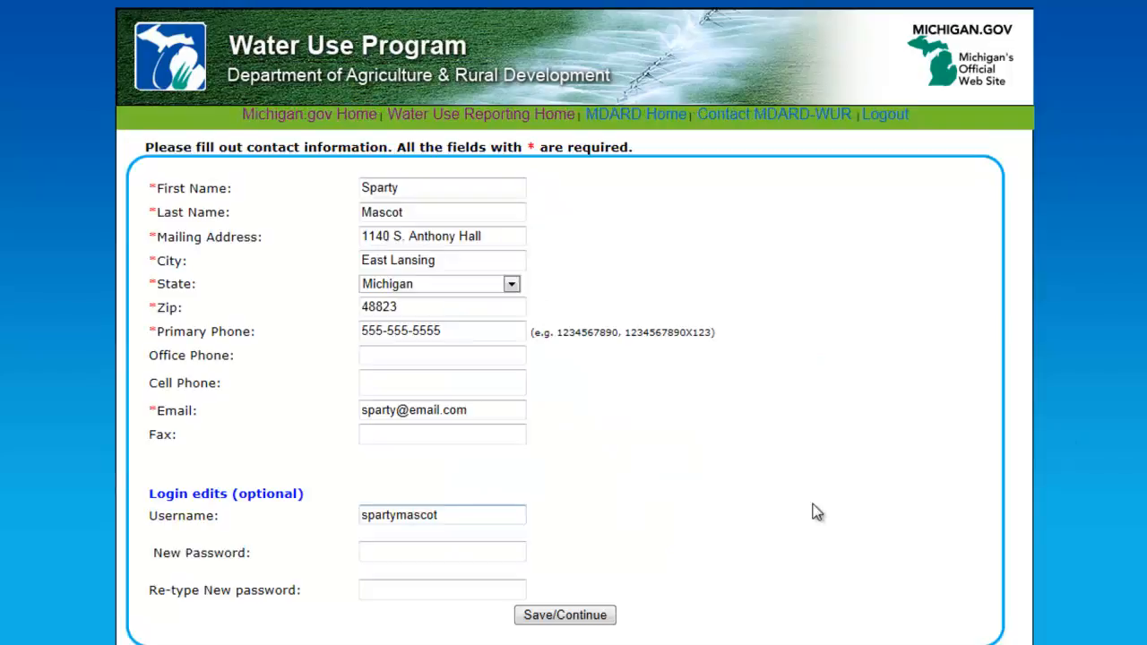
# Enter a new account password twice under Login edits and save the contact information
pyautogui.click(501, 551)
pyautogui.write('********')
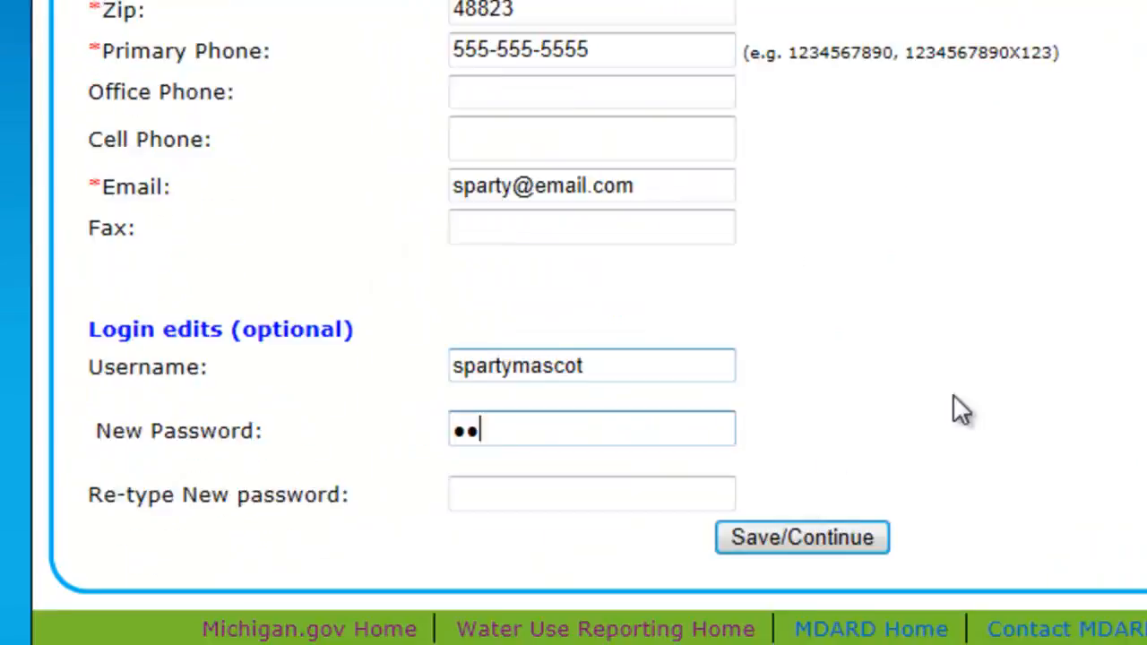
pyautogui.write('**')
pyautogui.click(802, 429)
pyautogui.write('**********')
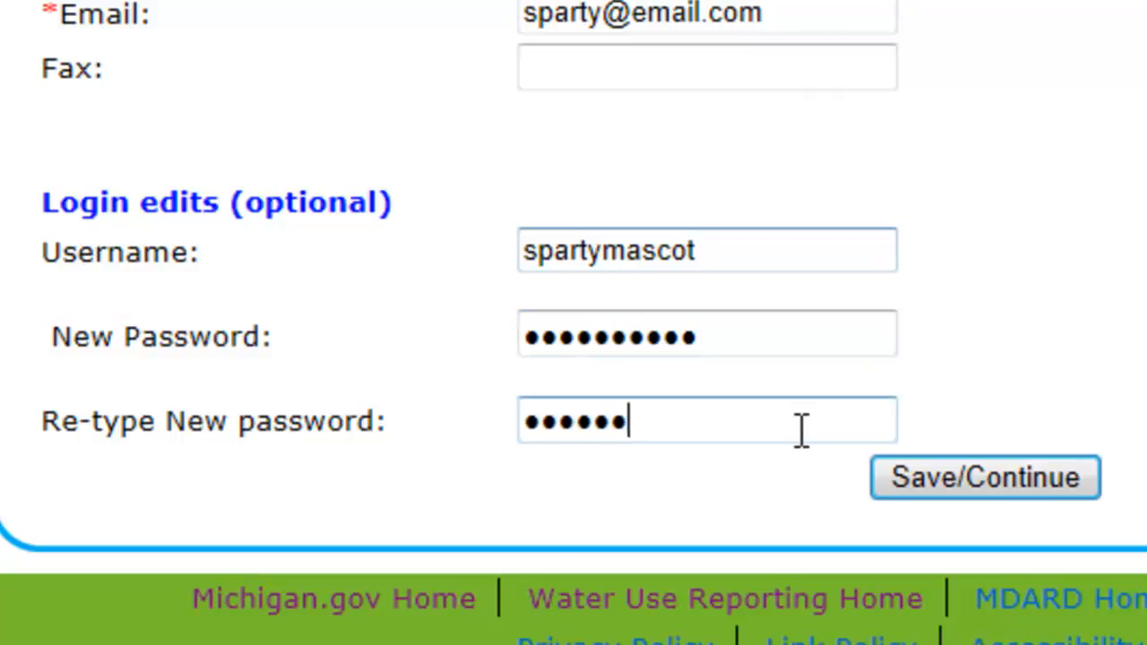
pyautogui.click(955, 487)
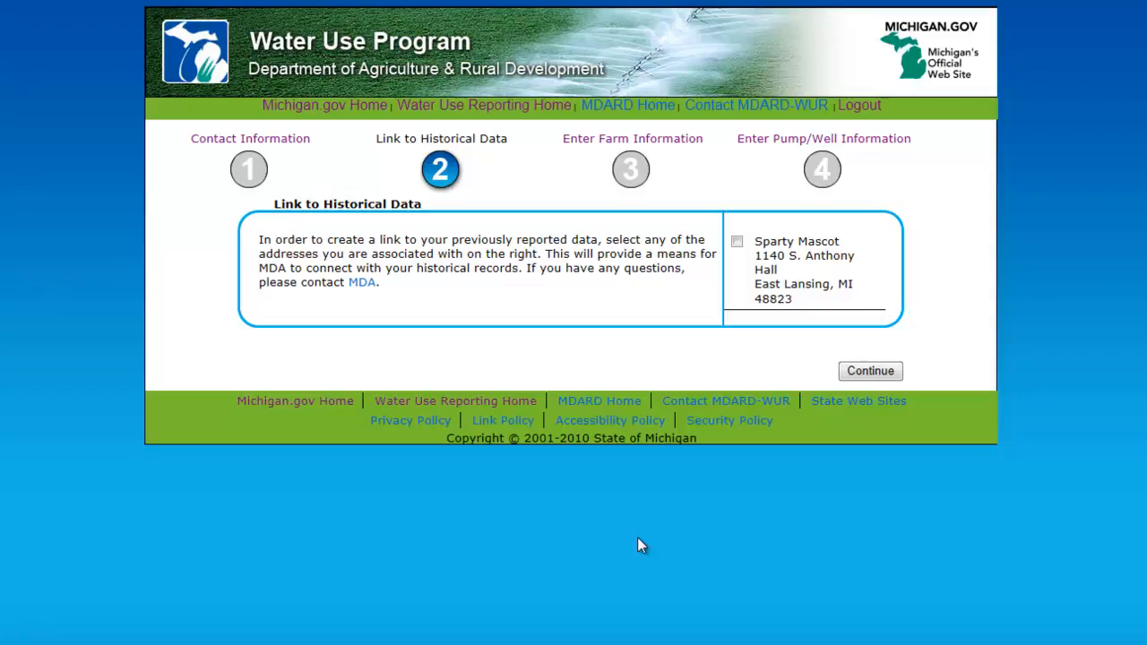
# Select the contact address to link historical data and continue to farm information
pyautogui.click(736, 242)
pyautogui.click(859, 372)
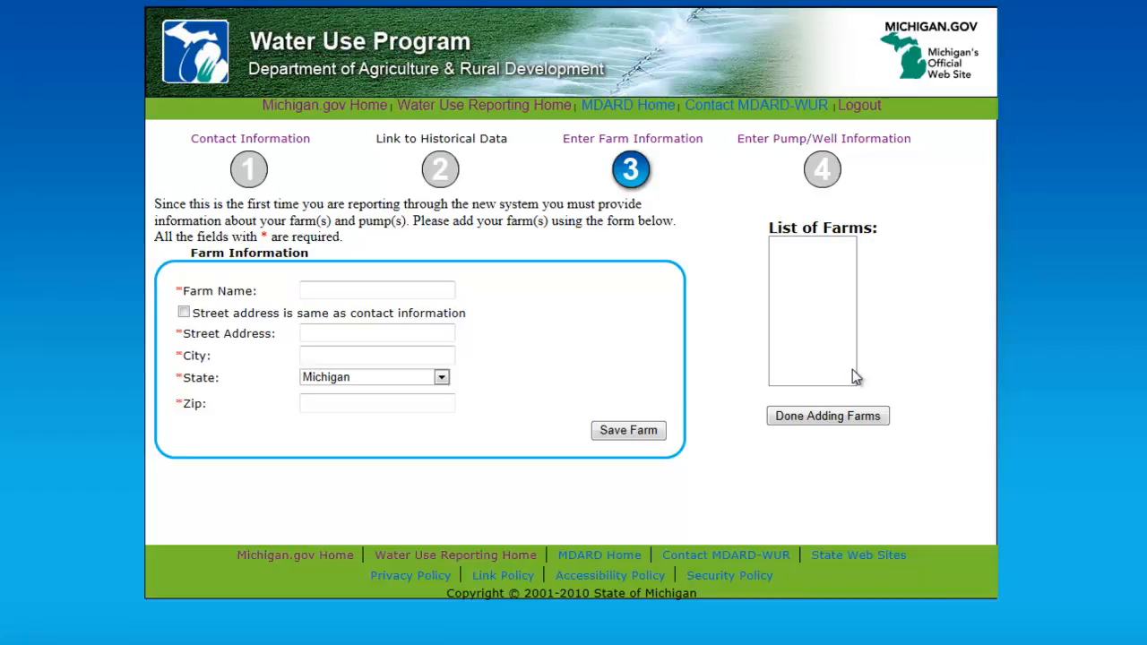
# Add a farm named Farm 1 with its street address, city and zip code, and save it
pyautogui.click(427, 290)
pyautogui.write('Farm 1')
pyautogui.press('Tab')
pyautogui.press('Tab')
pyautogui.write('100 Farm Lane')
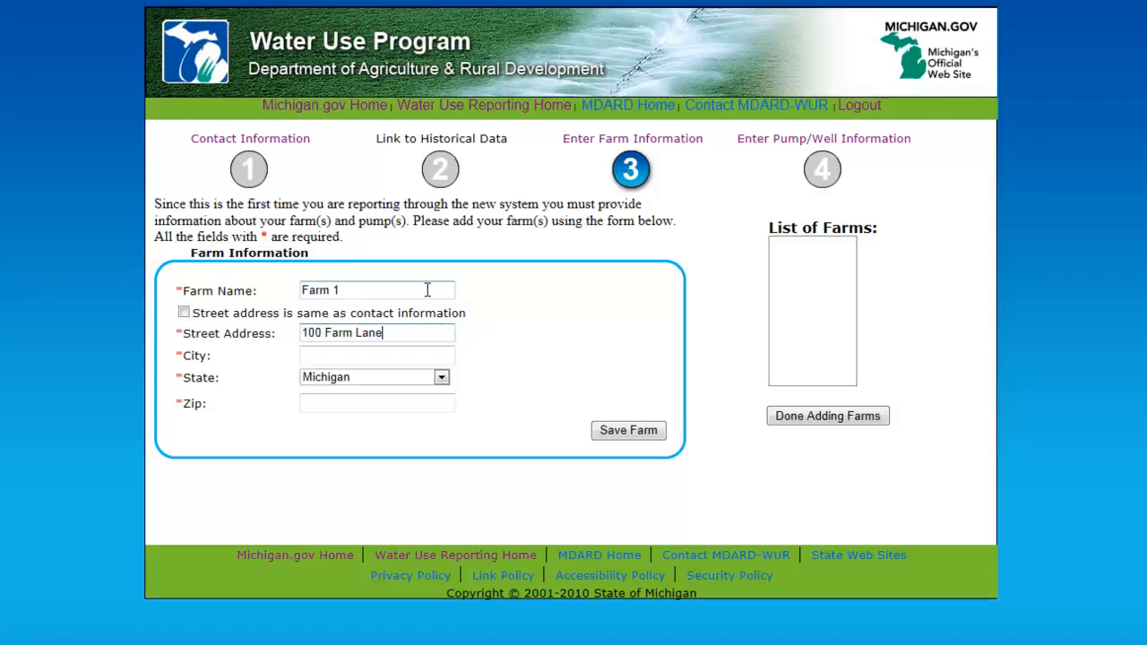
pyautogui.press('Tab')
pyautogui.write('East Lansing')
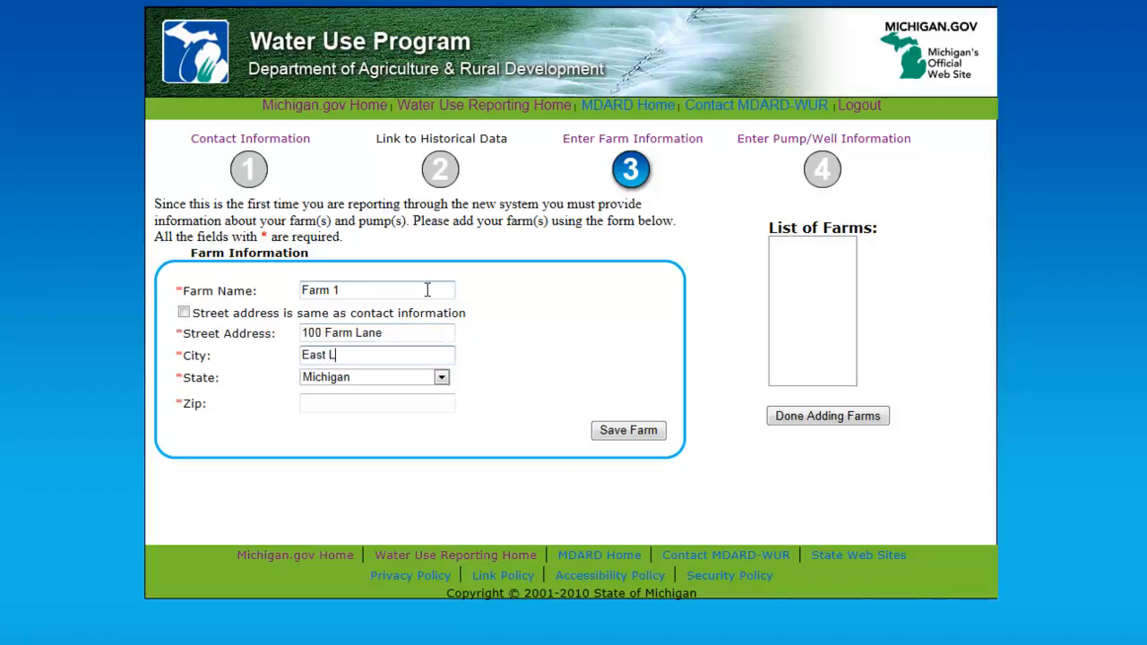
pyautogui.press('Tab')
pyautogui.press('Tab')
pyautogui.write('48823')
pyautogui.click(617, 432)
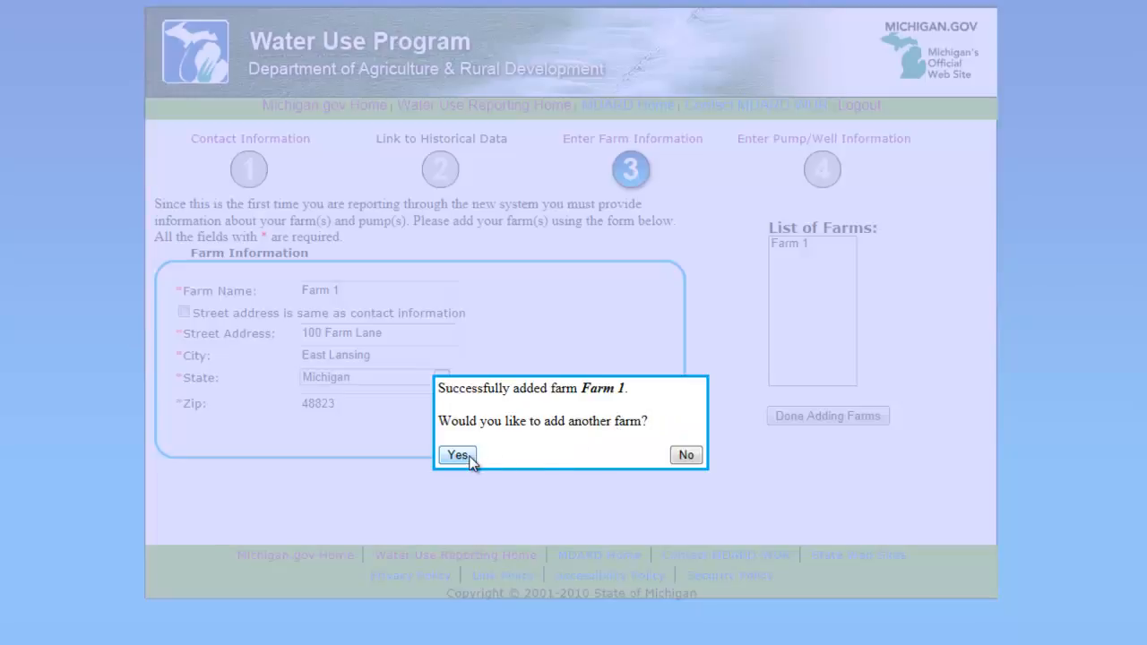
# Choose to add another farm, enter Farm 2 with its street address, city and zip code, and save it
pyautogui.click(457, 455)
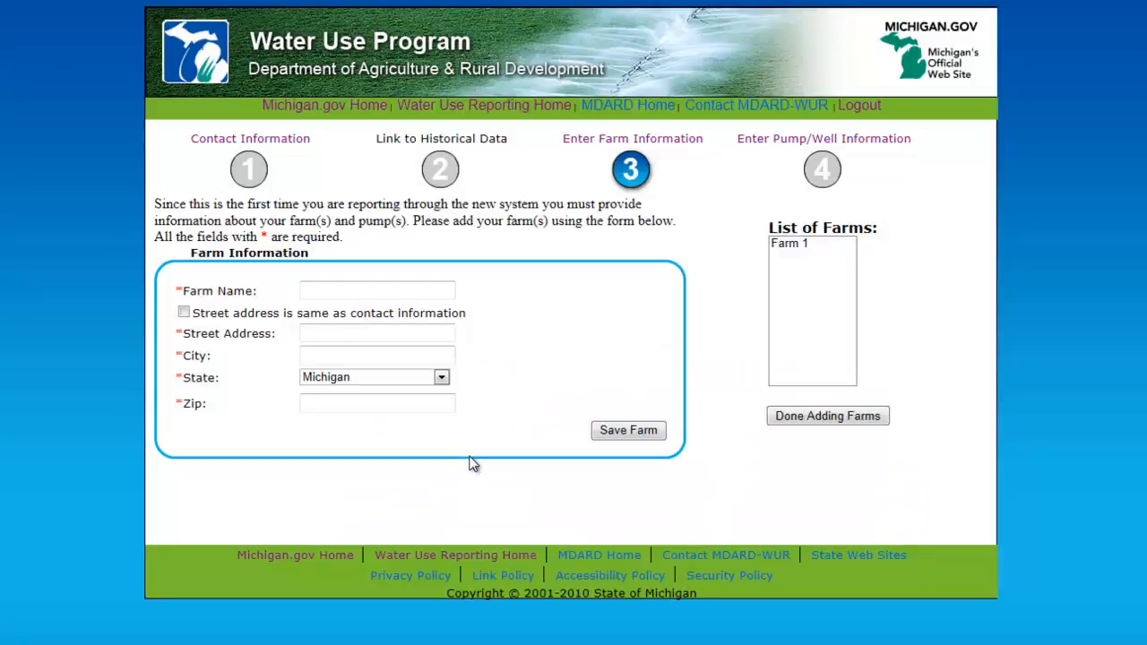
pyautogui.click(401, 287)
pyautogui.write('Farm 2')
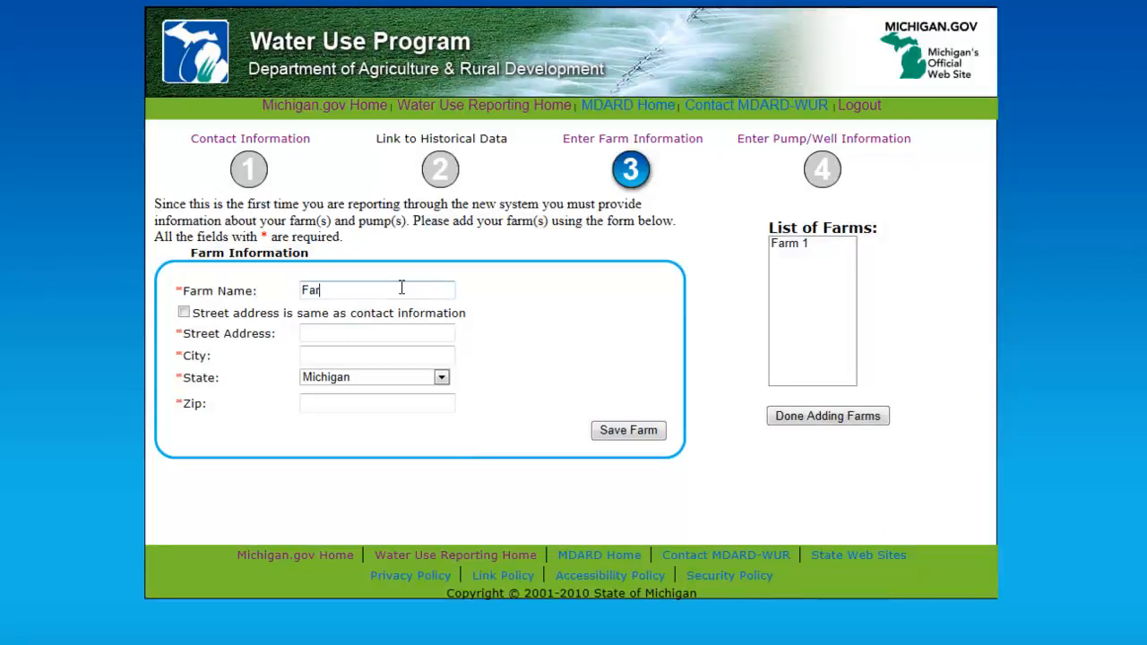
pyautogui.press('Tab')
pyautogui.press('Tab')
pyautogui.write('500 College Road')
pyautogui.press('Tab')
pyautogui.write('East Lansing')
pyautogui.press('Tab')
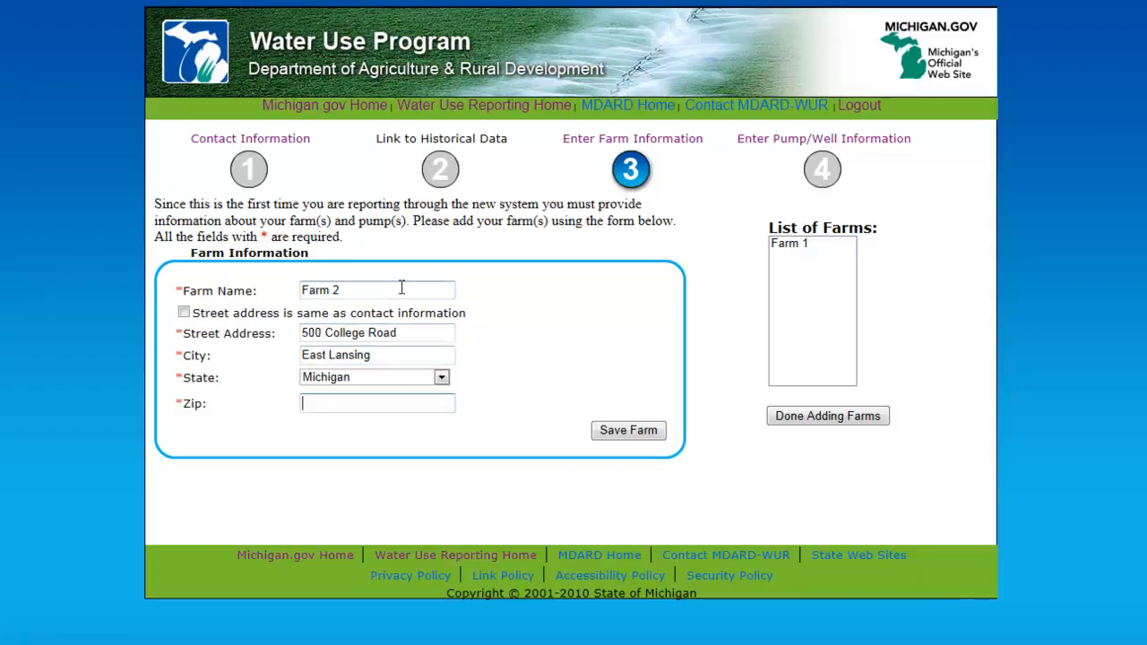
pyautogui.write('48823')
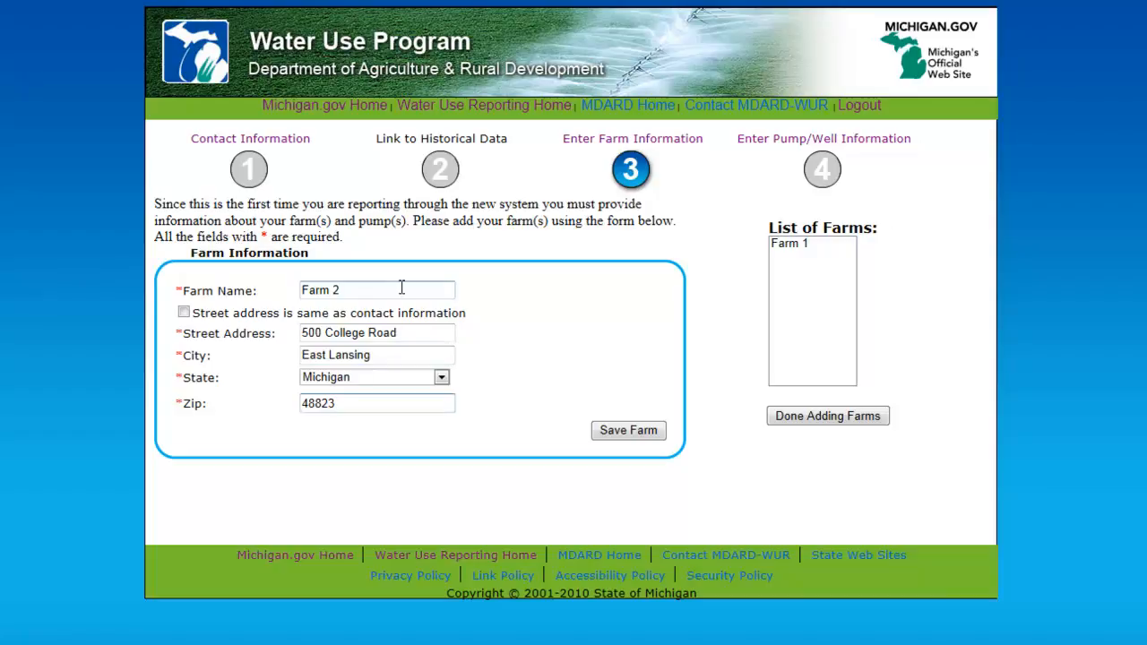
pyautogui.click(628, 431)
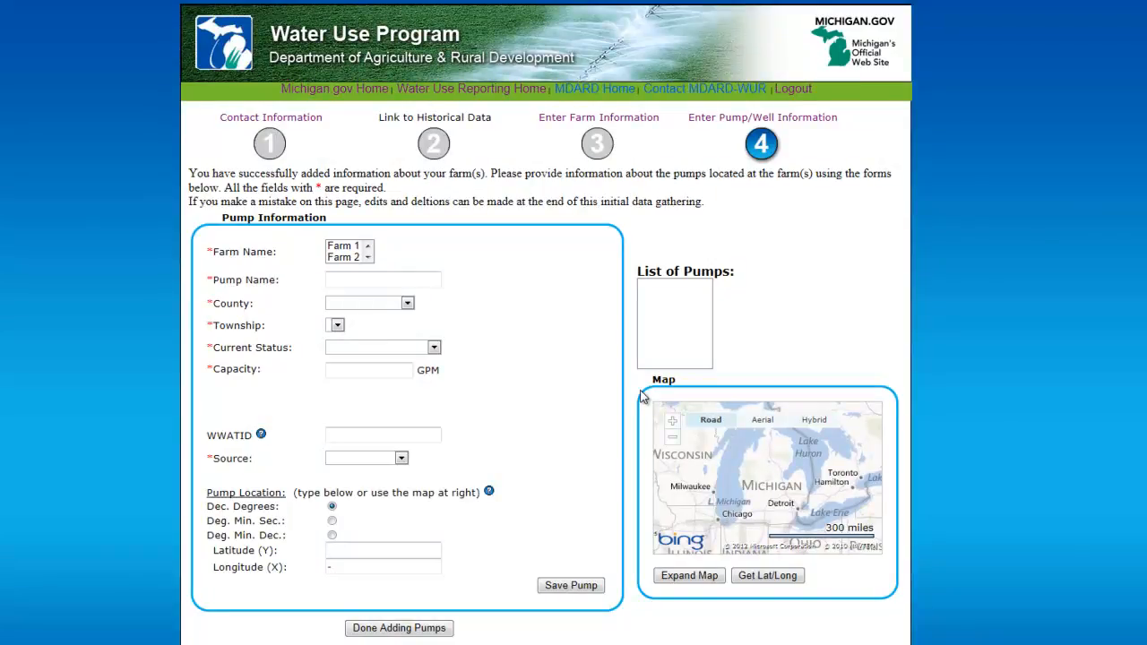
# For Farm 1, add a pump named Pump in Ingham county, East Lansing township
pyautogui.click(358, 247)
pyautogui.click(367, 281)
pyautogui.write('Pump')
pyautogui.press('Tab')
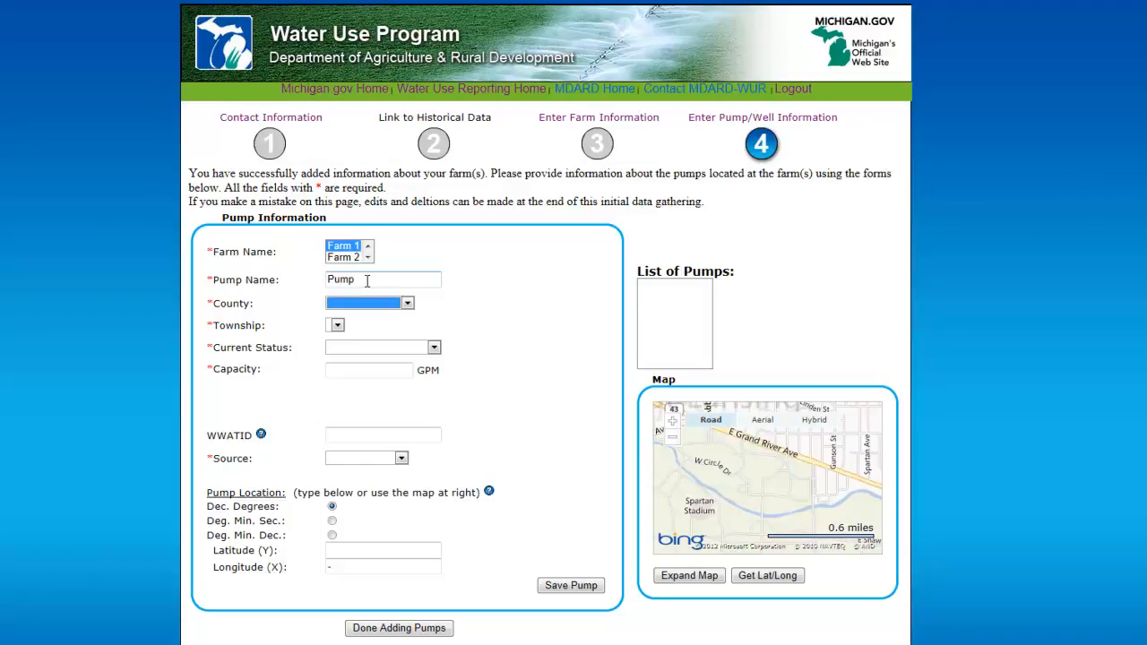
pyautogui.press('i')
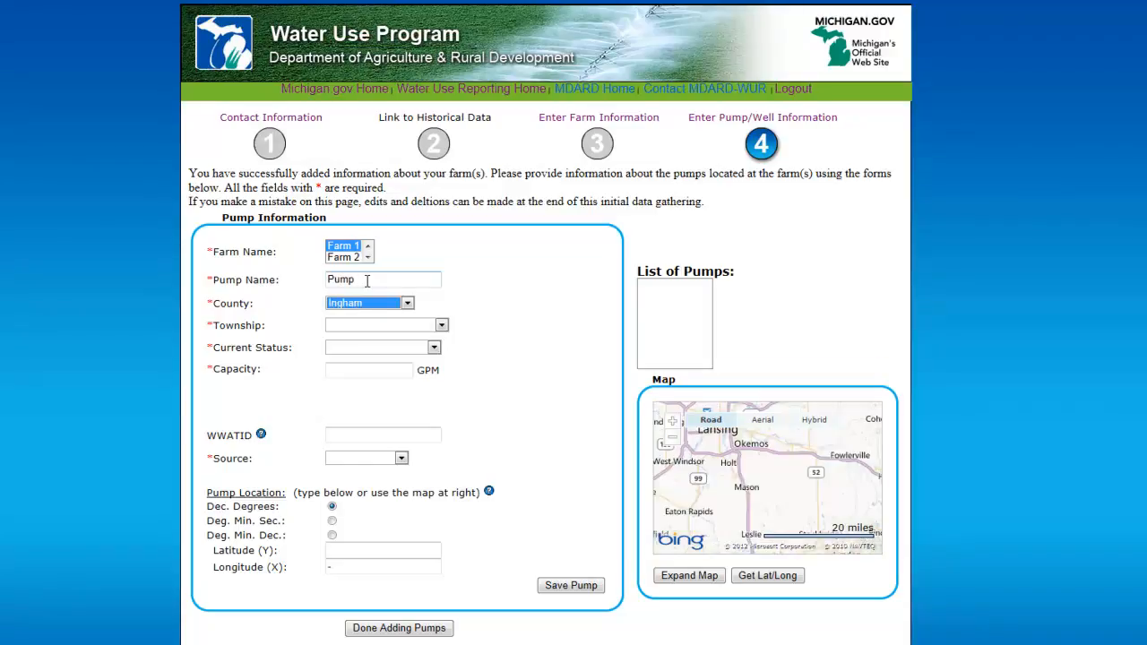
pyautogui.press('Tab')
pyautogui.press('e')
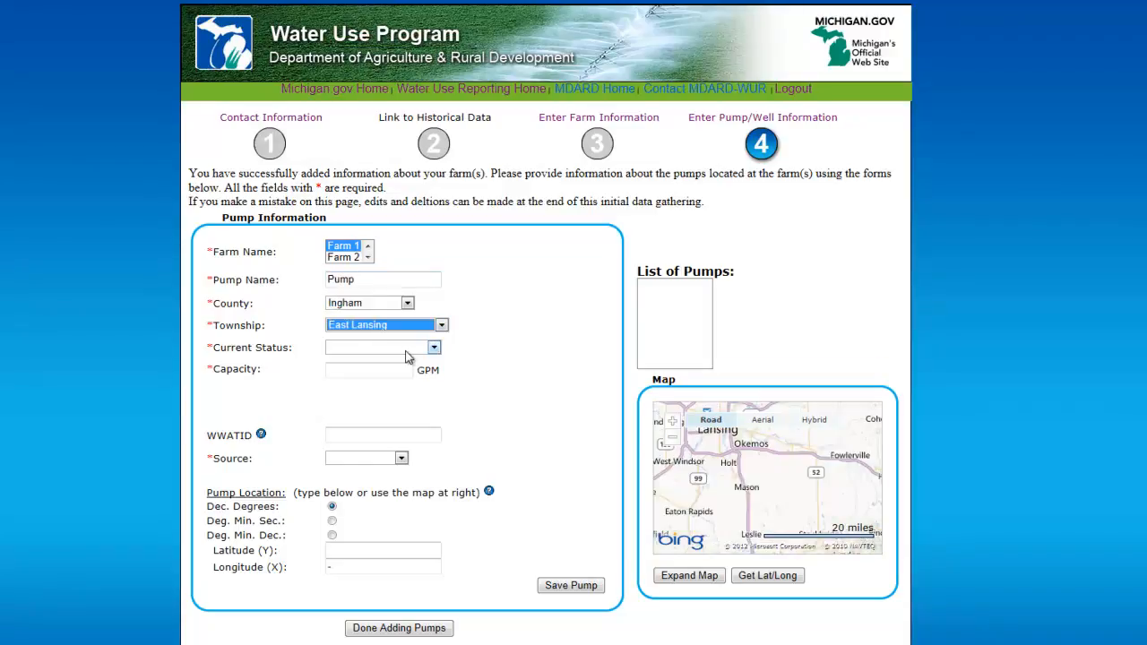
# Set the pump's current status to Active and its capacity to 700 GPM
pyautogui.click(411, 348)
pyautogui.click(395, 369)
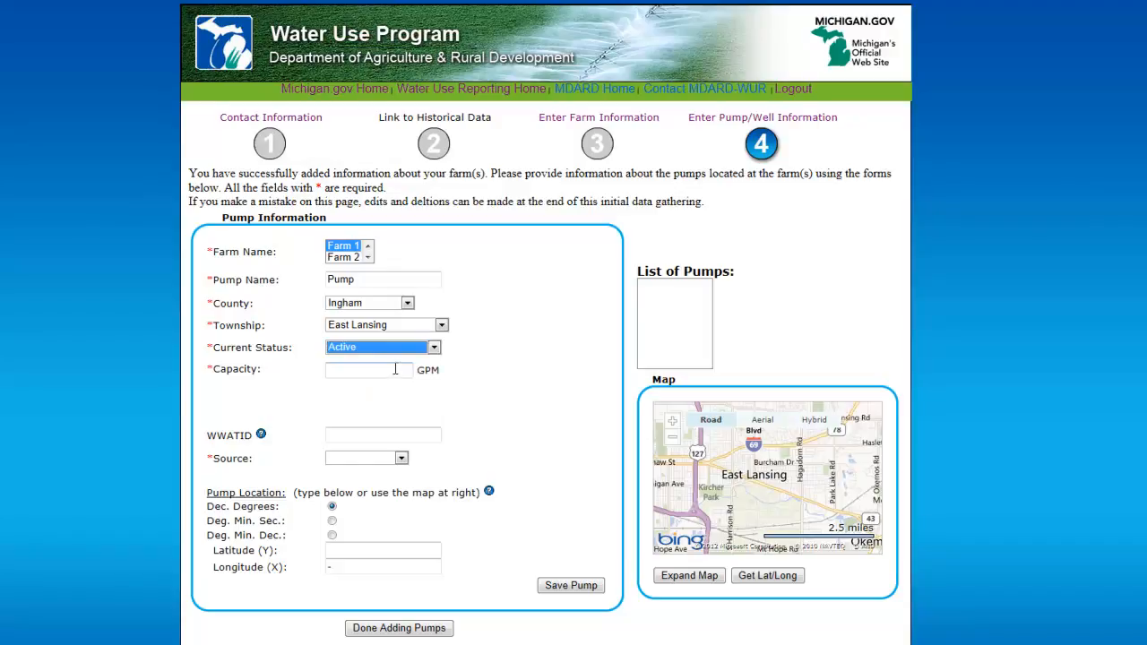
pyautogui.click(394, 368)
pyautogui.write('700')
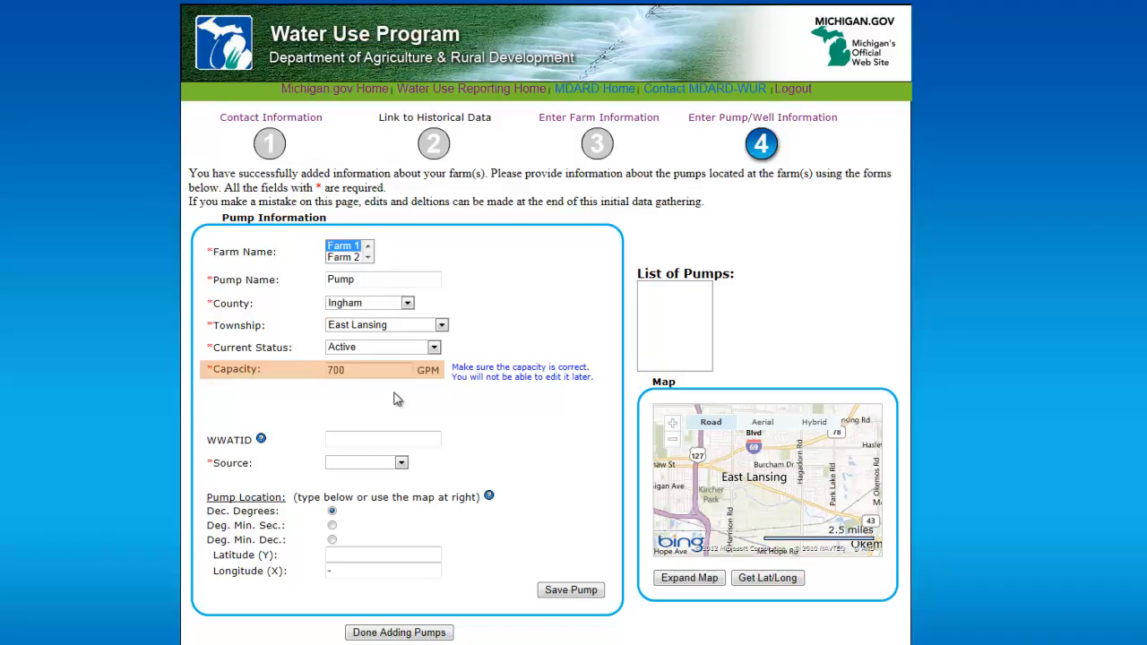
# Open the WWATID help note and close it
pyautogui.click(328, 407)
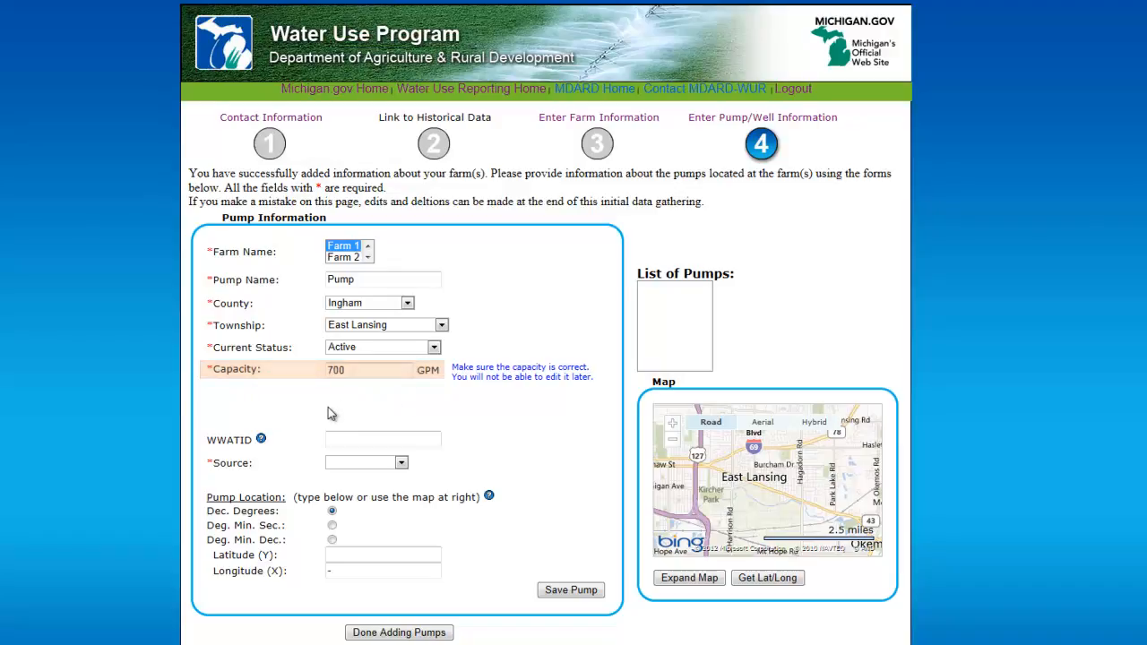
pyautogui.click(261, 440)
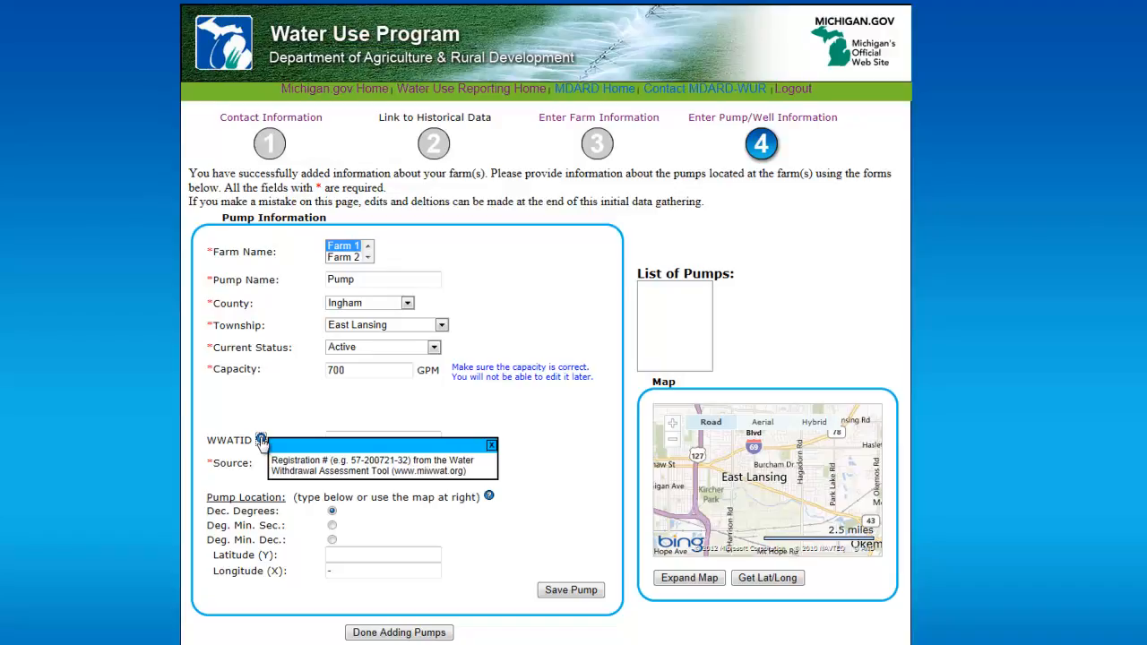
pyautogui.click(492, 447)
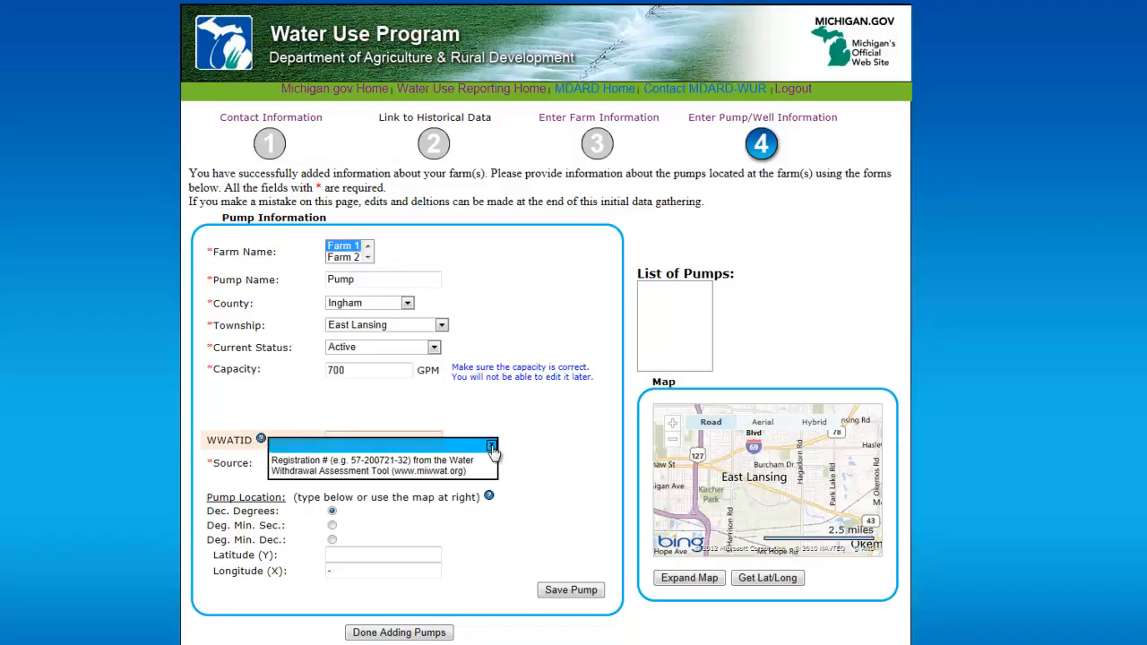
pyautogui.write('12-345678-90')
pyautogui.click(385, 464)
pyautogui.click(374, 487)
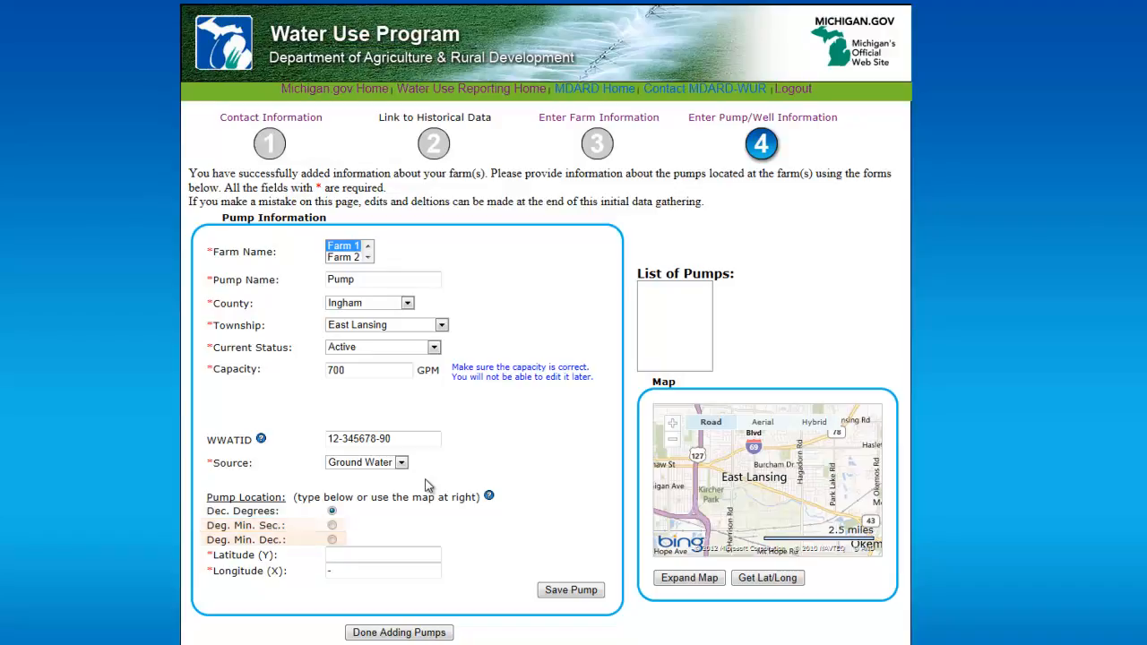
# Enter the pump location as latitude 42.708875 and longitude -84.477183 in decimal degrees
pyautogui.click(409, 554)
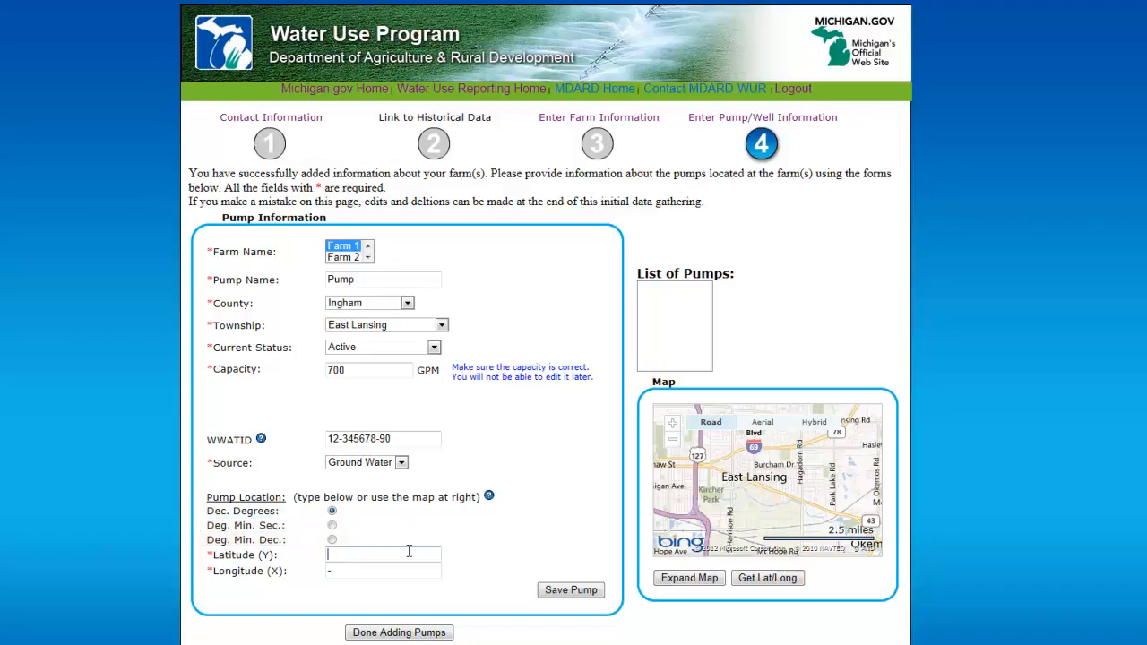
pyautogui.write('42.708875')
pyautogui.write('-')
pyautogui.write('84.4771')
pyautogui.write('83')
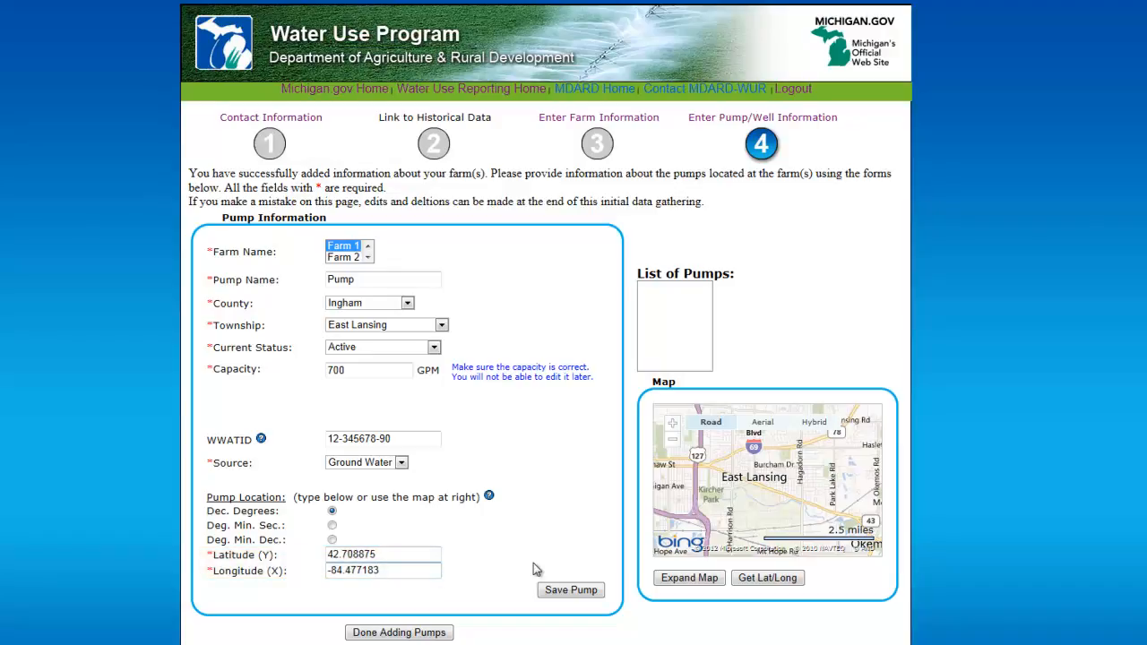
# Pick the pump location on the expanded map just south of Mt Hope Rd, accept the replaced coordinates, and close the map
pyautogui.click(755, 582)
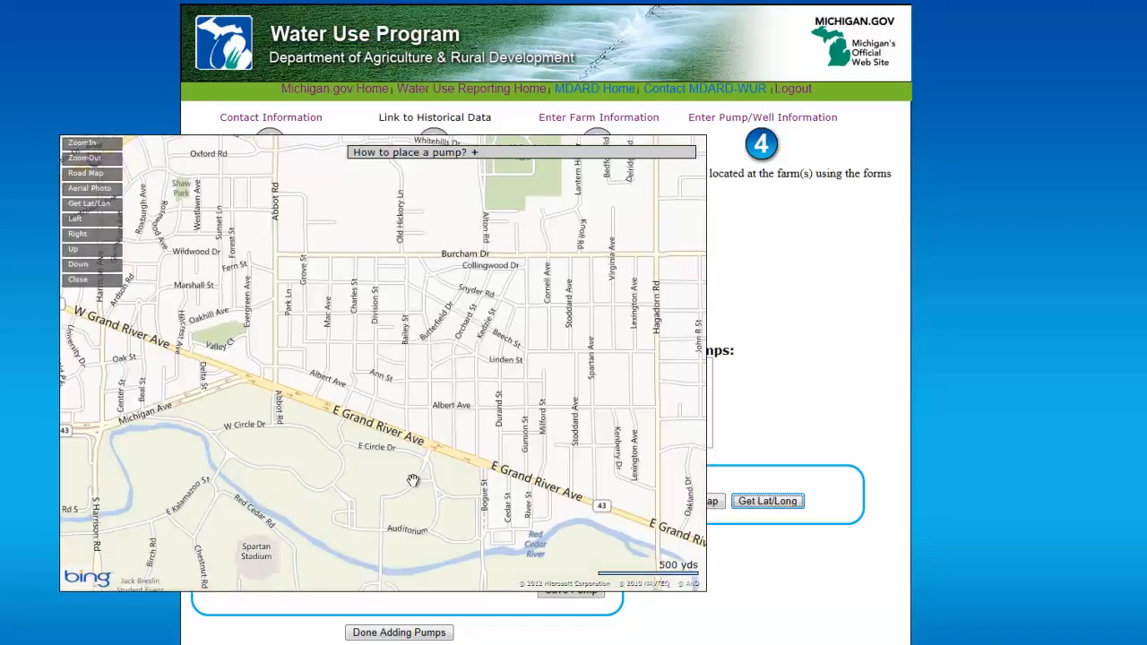
pyautogui.moveTo(312, 544); pyautogui.dragTo(371, 327)
pyautogui.moveTo(510, 522); pyautogui.dragTo(381, 371)
pyautogui.moveTo(469, 490); pyautogui.dragTo(399, 370)
pyautogui.moveTo(602, 353); pyautogui.dragTo(573, 323)
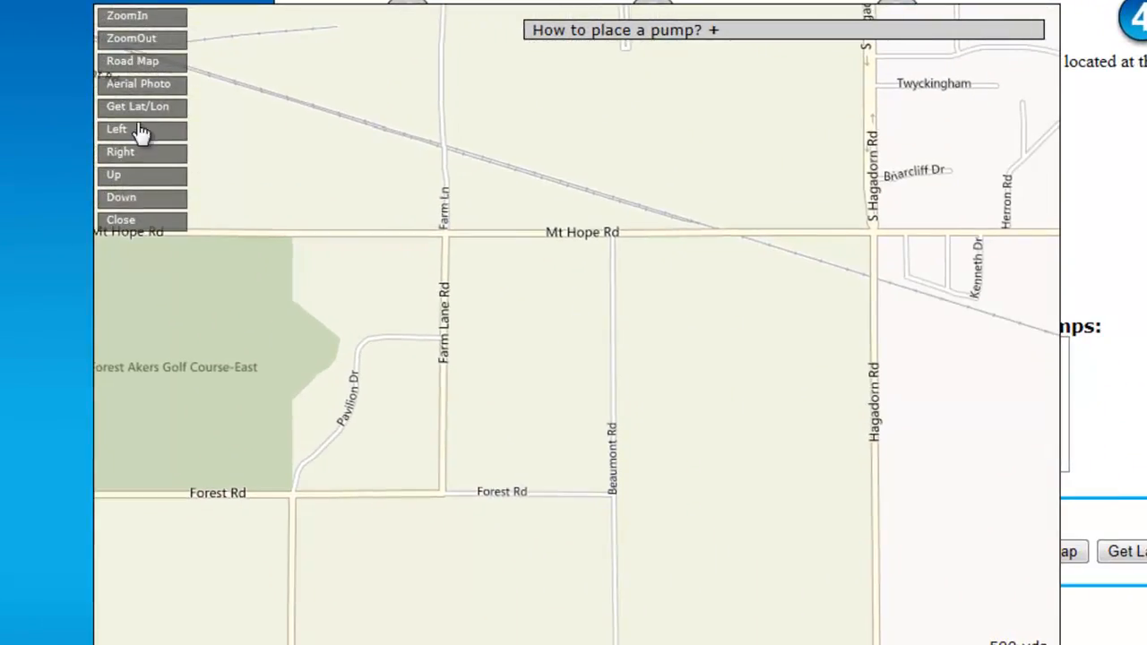
pyautogui.click(116, 109)
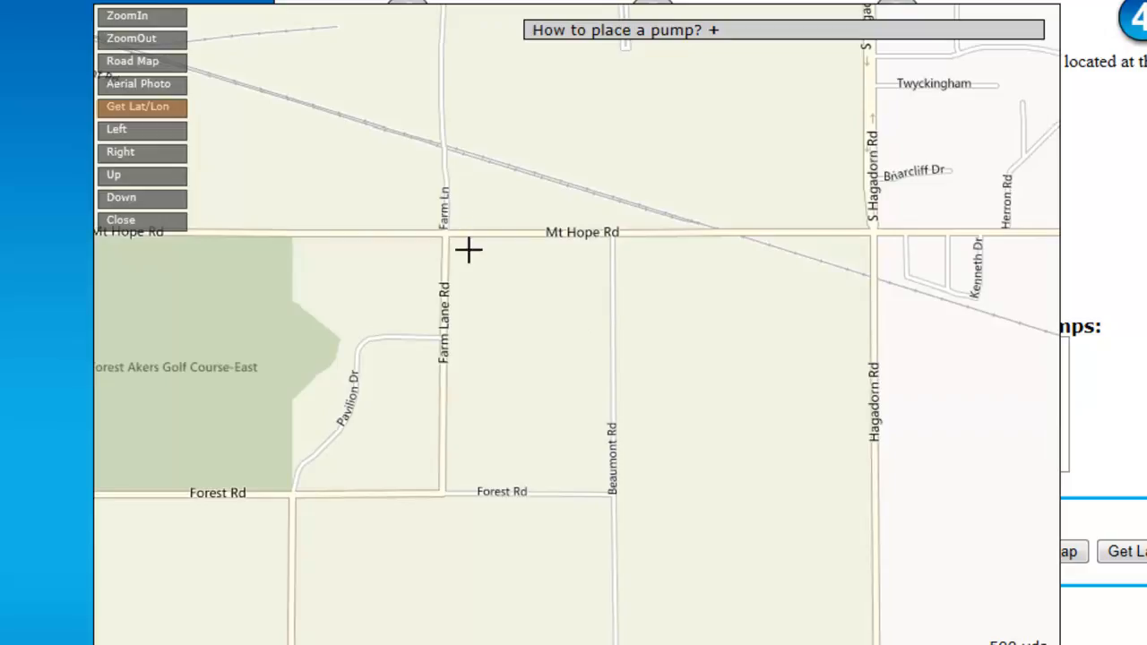
pyautogui.click(351, 526)
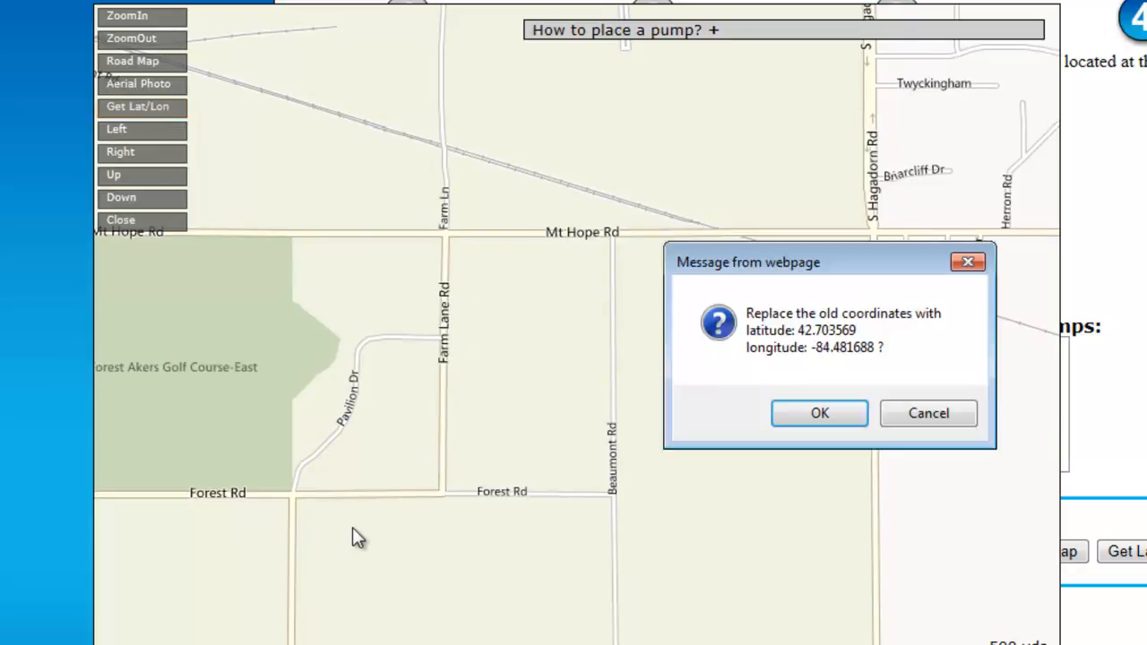
pyautogui.click(807, 414)
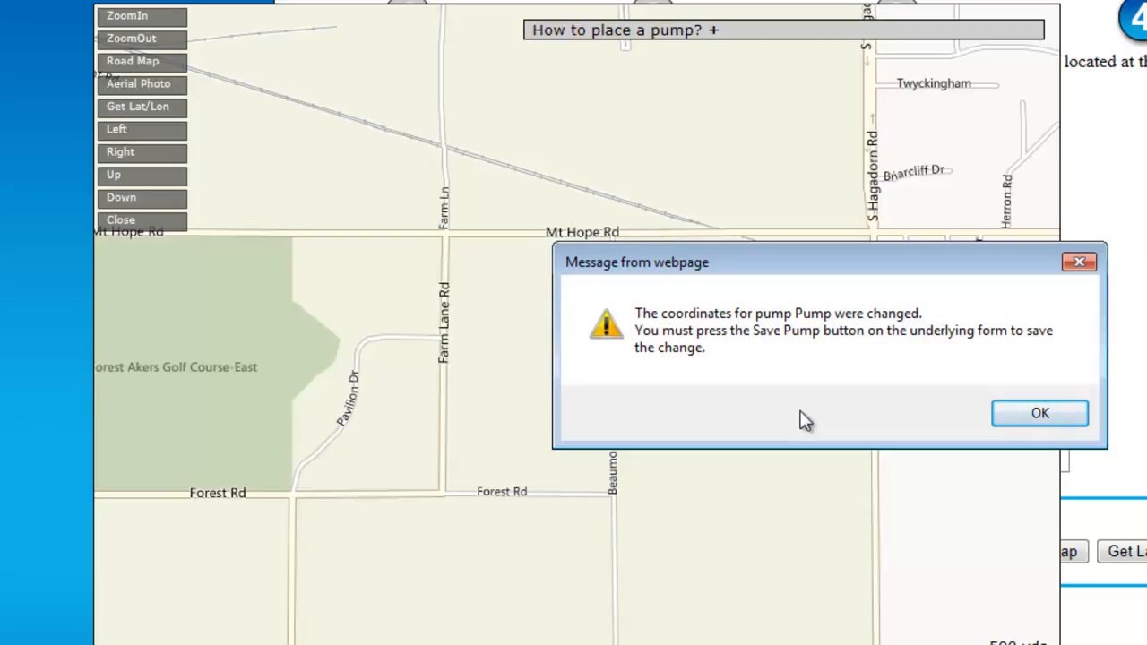
pyautogui.click(1039, 414)
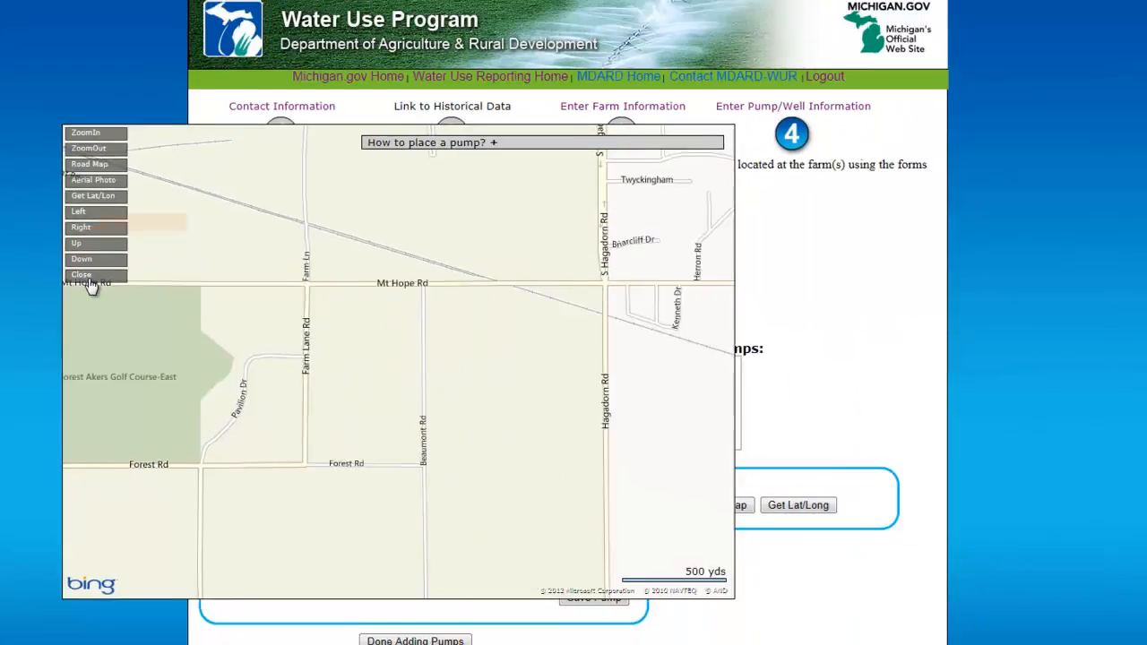
pyautogui.click(131, 225)
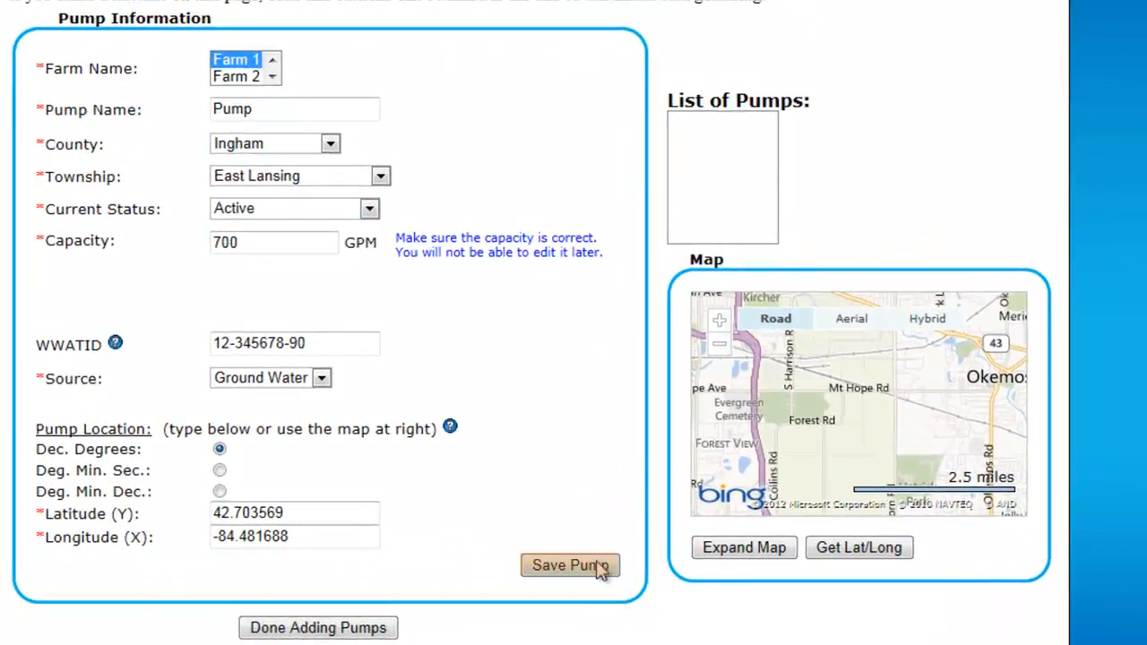
# Save the pump and choose to add another pump
pyautogui.click(570, 565)
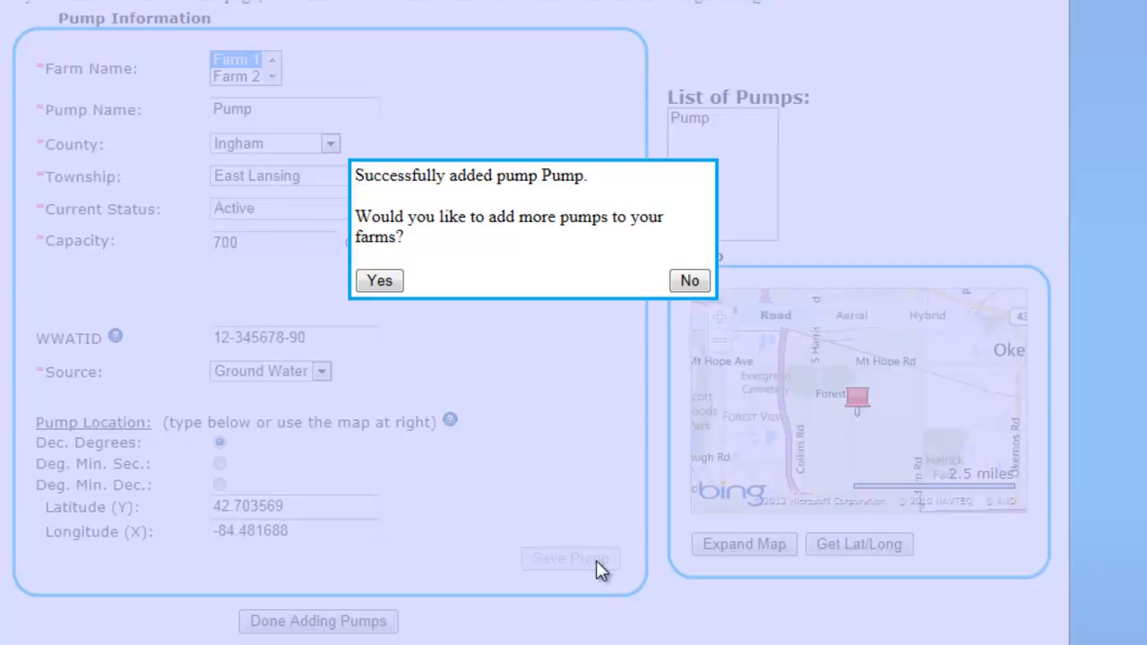
pyautogui.click(379, 282)
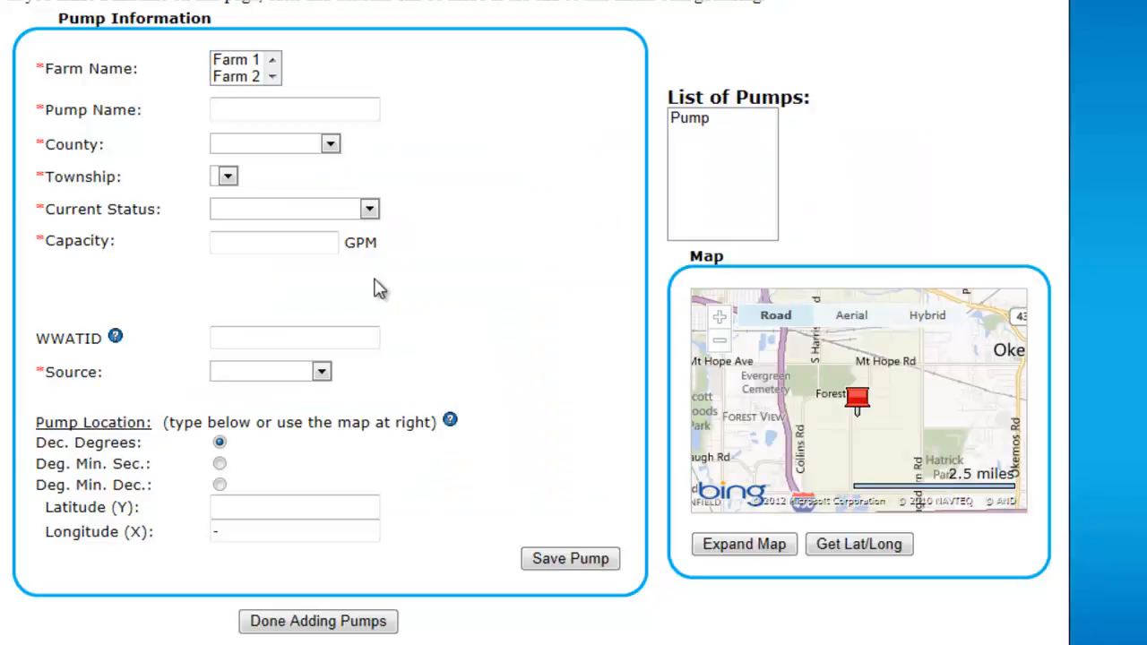
# For Farm 2, add a pump named Pump 2 in Ingham county, East Lansing township
pyautogui.click(242, 77)
pyautogui.click(258, 106)
pyautogui.write('Pump 2')
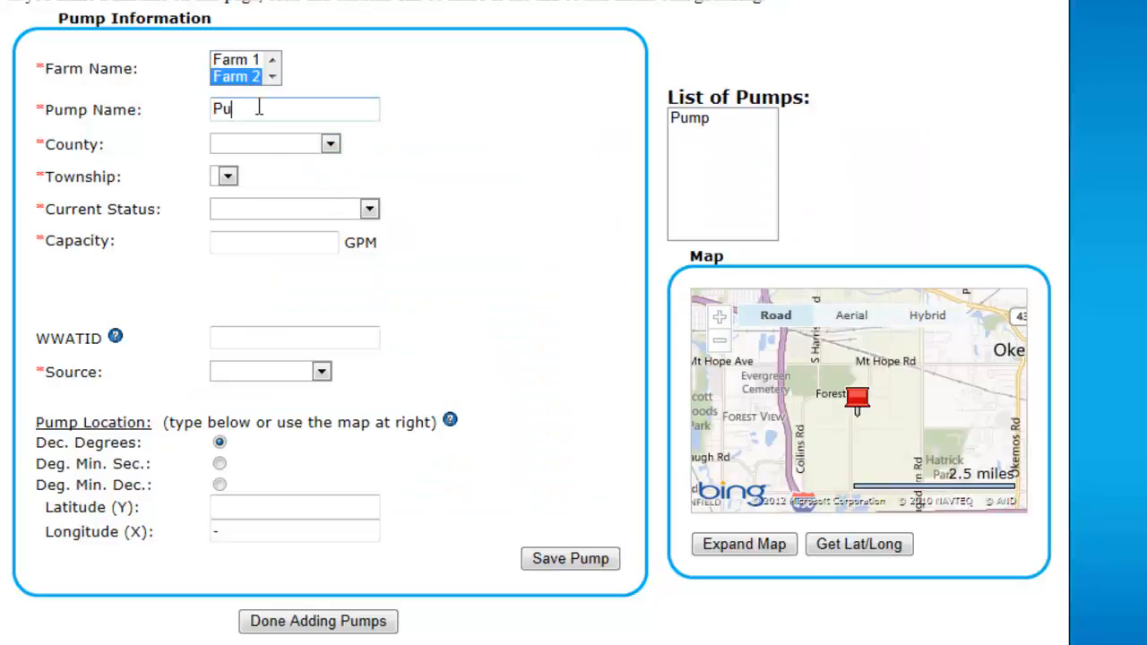
pyautogui.click(254, 146)
pyautogui.click(253, 146)
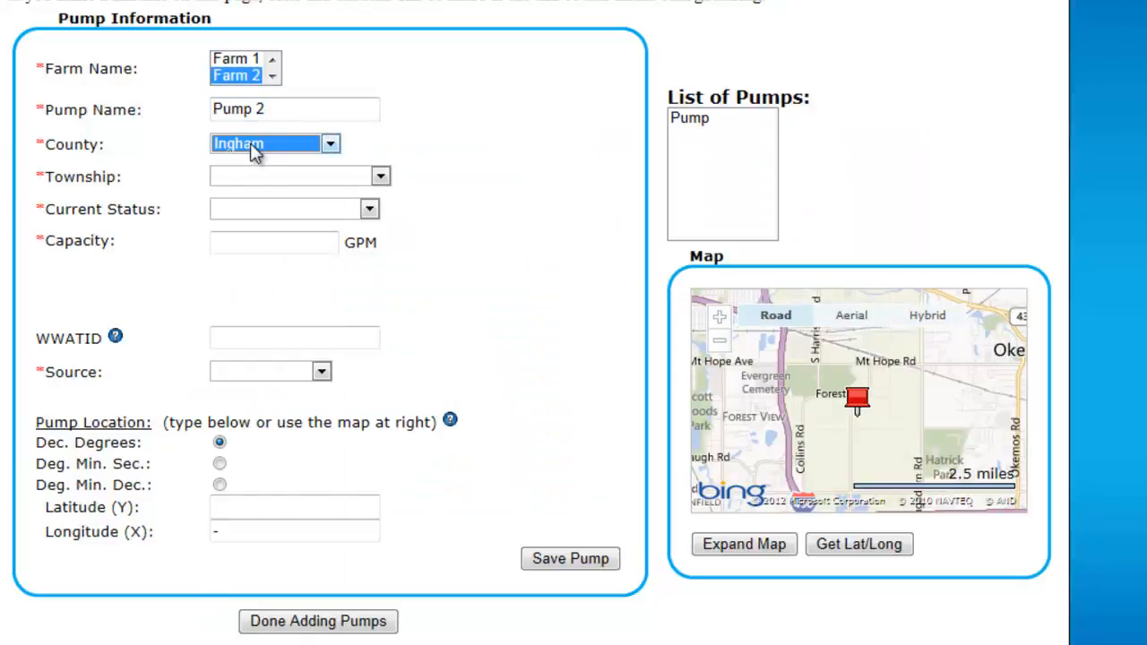
pyautogui.click(261, 178)
pyautogui.click(261, 184)
# Set Pump 2's status to Not used this year, capacity to 700 GPM and source to Ground Water
pyautogui.click(266, 209)
pyautogui.click(269, 263)
pyautogui.click(270, 247)
pyautogui.write('700')
pyautogui.click(254, 338)
pyautogui.click(246, 381)
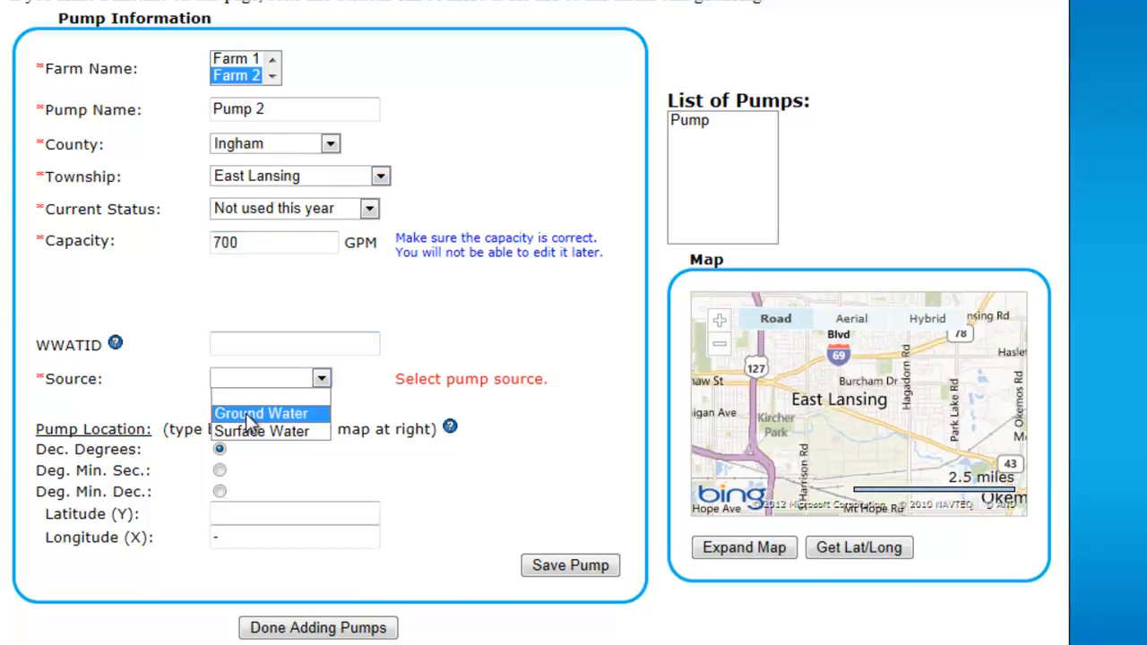
pyautogui.click(246, 413)
# Enter Pump 2's latitude 42.685919 and longitude -84.486183, and save the pump
pyautogui.click(264, 517)
pyautogui.write('42.685919')
pyautogui.click(264, 539)
pyautogui.write('-84.486183')
pyautogui.click(560, 571)
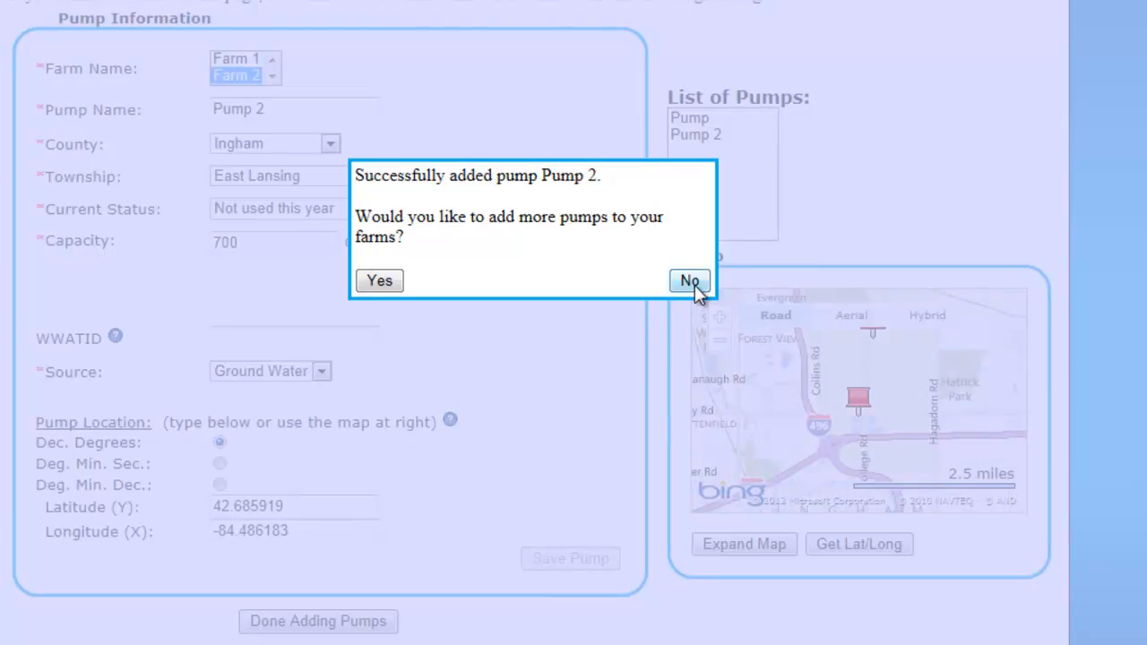
# Decline adding more pumps, continue to water use input, and dismiss the introductory message
pyautogui.click(689, 281)
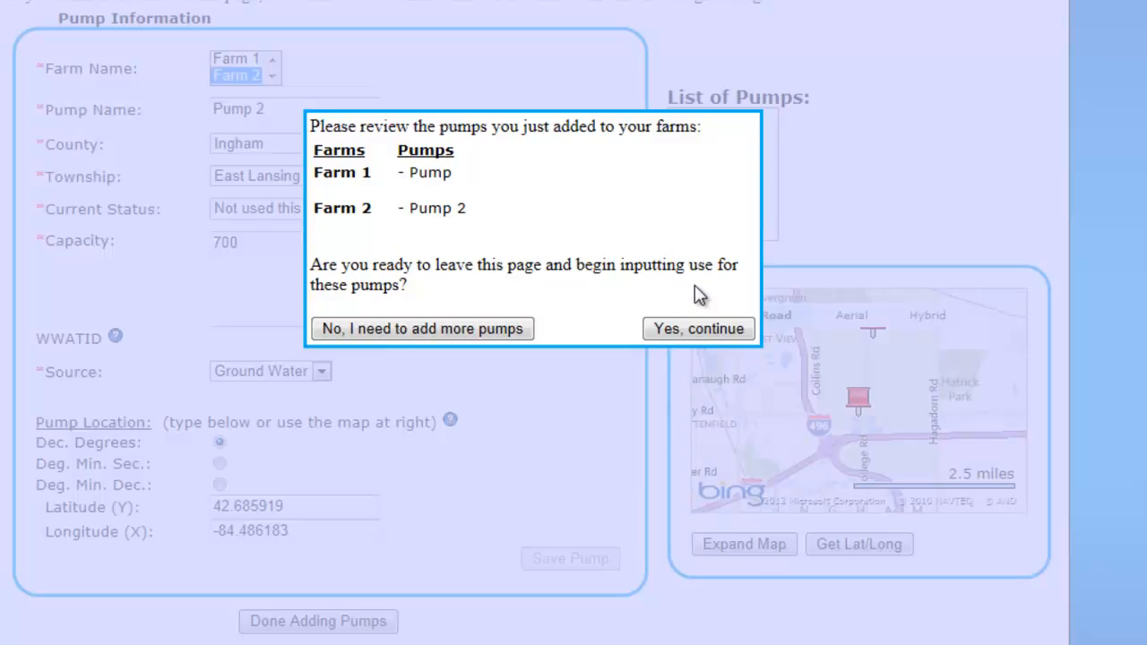
pyautogui.click(712, 330)
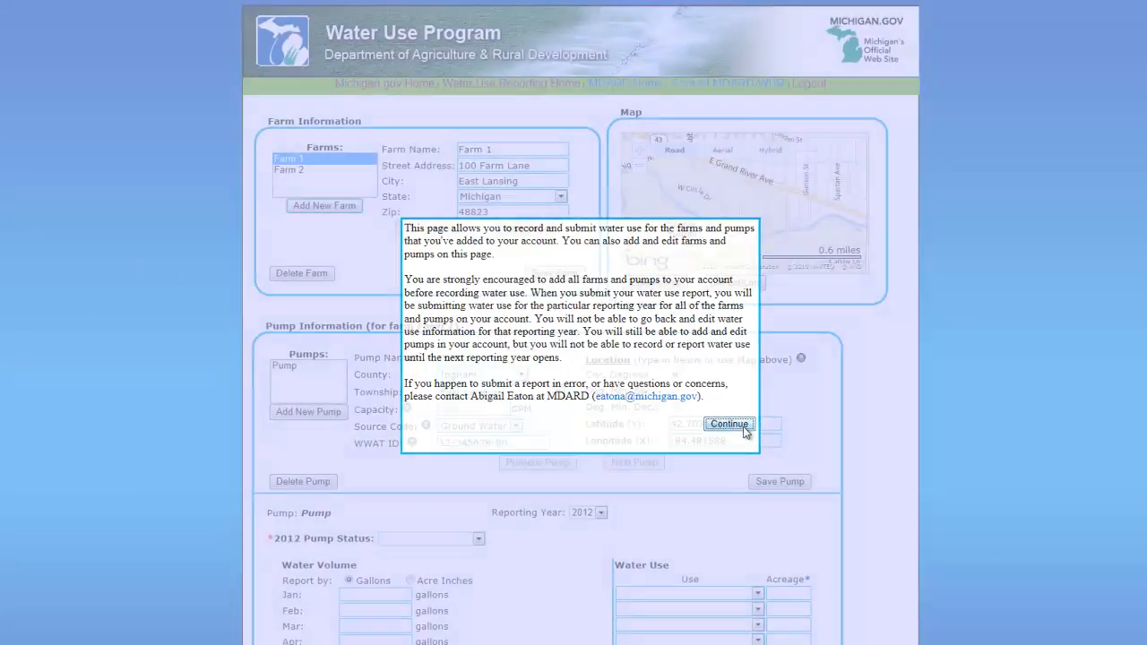
pyautogui.click(743, 427)
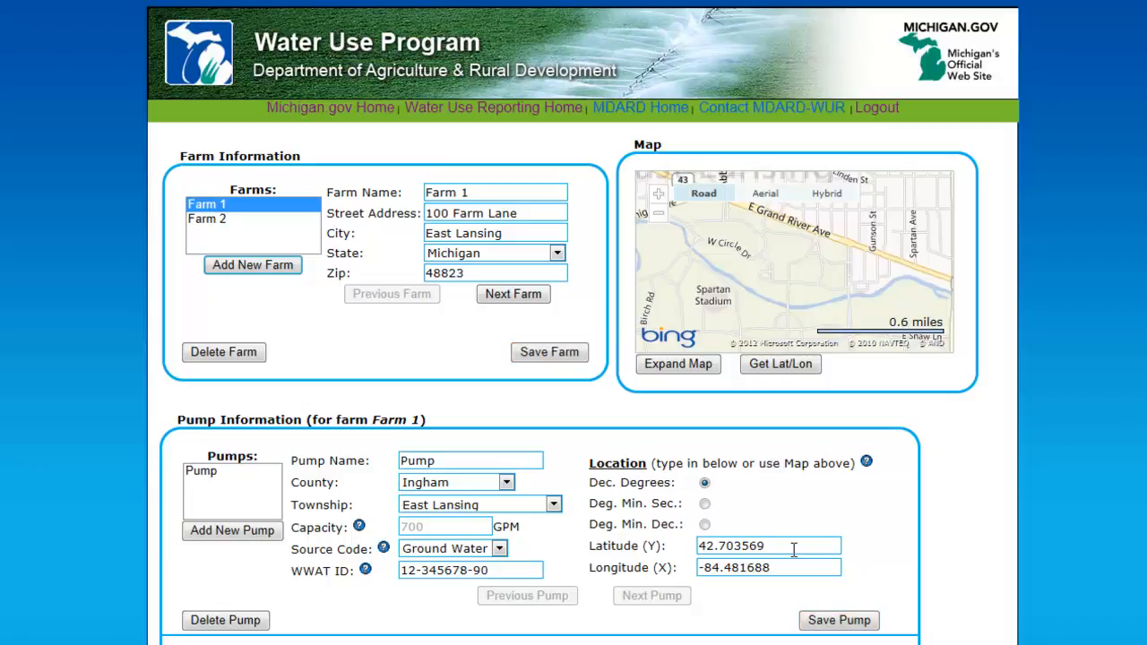
# Add a new farm named Farm 3 at 200 Farm Lane, East Lansing, zip 48823, and save it
pyautogui.click(287, 266)
pyautogui.click(468, 194)
pyautogui.write('Far')
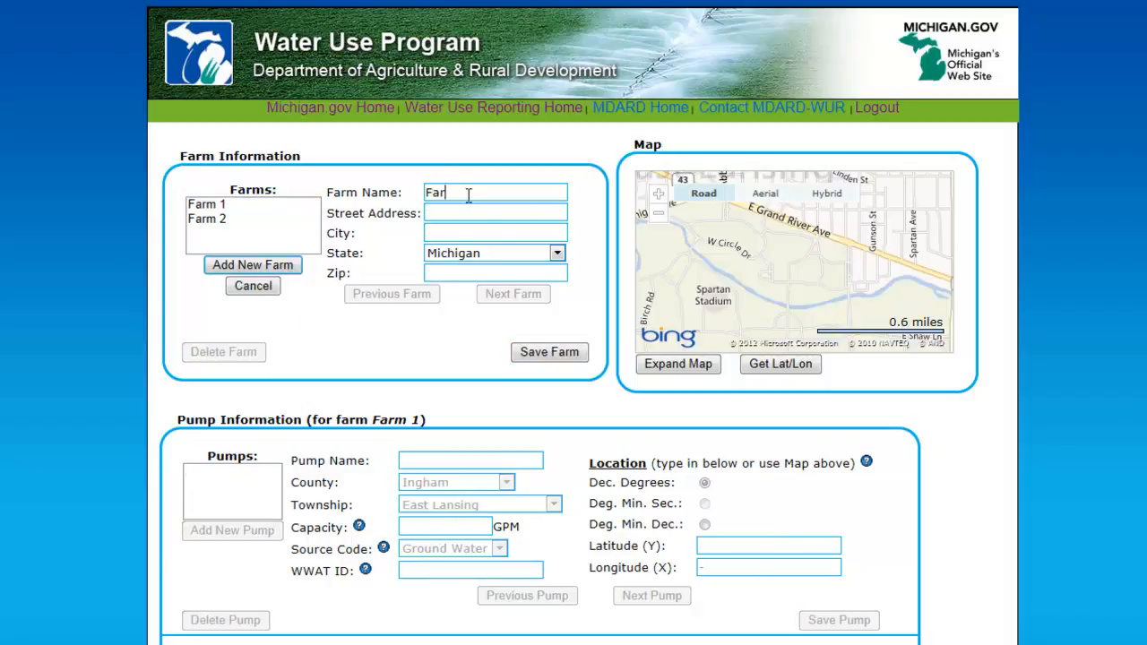
pyautogui.write('m 3')
pyautogui.press('Tab')
pyautogui.write('200 Farm Lane')
pyautogui.press('Tab')
pyautogui.write('East Lansing')
pyautogui.press('Tab')
pyautogui.press('Tab')
pyautogui.write('48823')
pyautogui.click(570, 357)
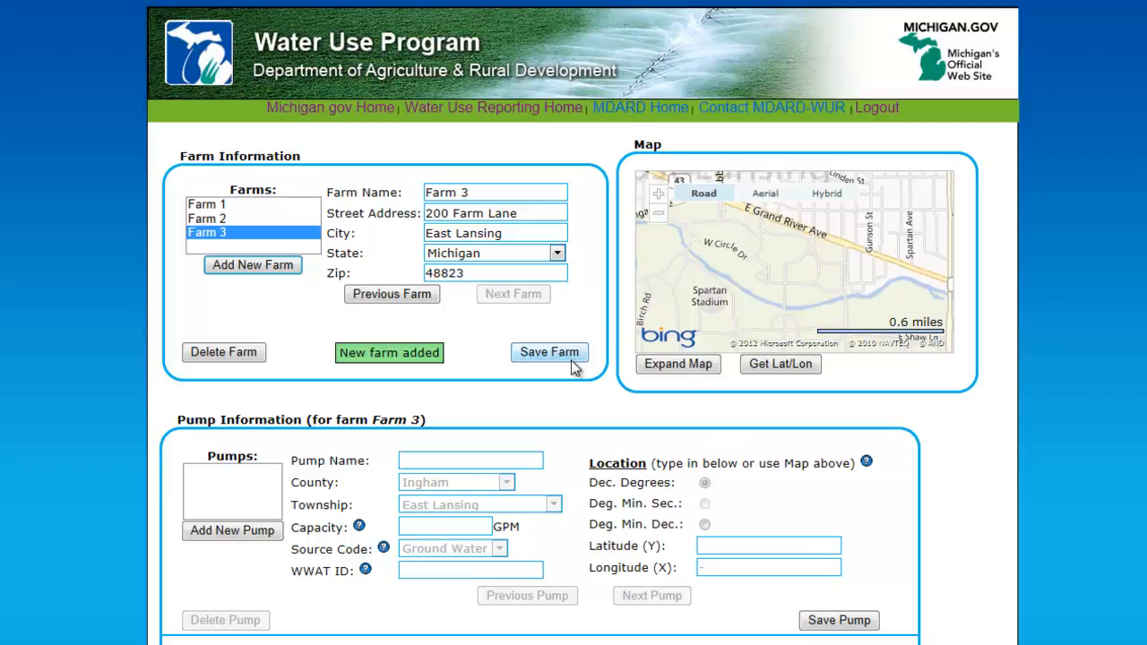
# Delete Farm 3 and confirm the deletion
pyautogui.click(250, 356)
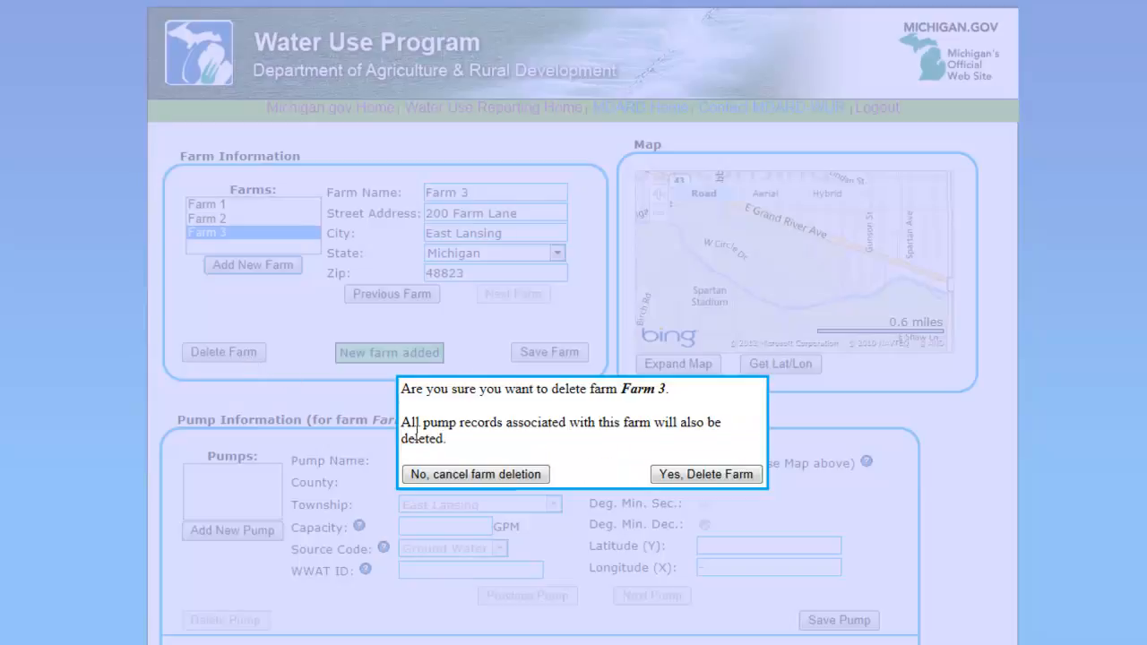
pyautogui.click(704, 474)
# Rename Farm 1's pump to Pump 1 and save the pump
pyautogui.click(236, 470)
pyautogui.click(460, 464)
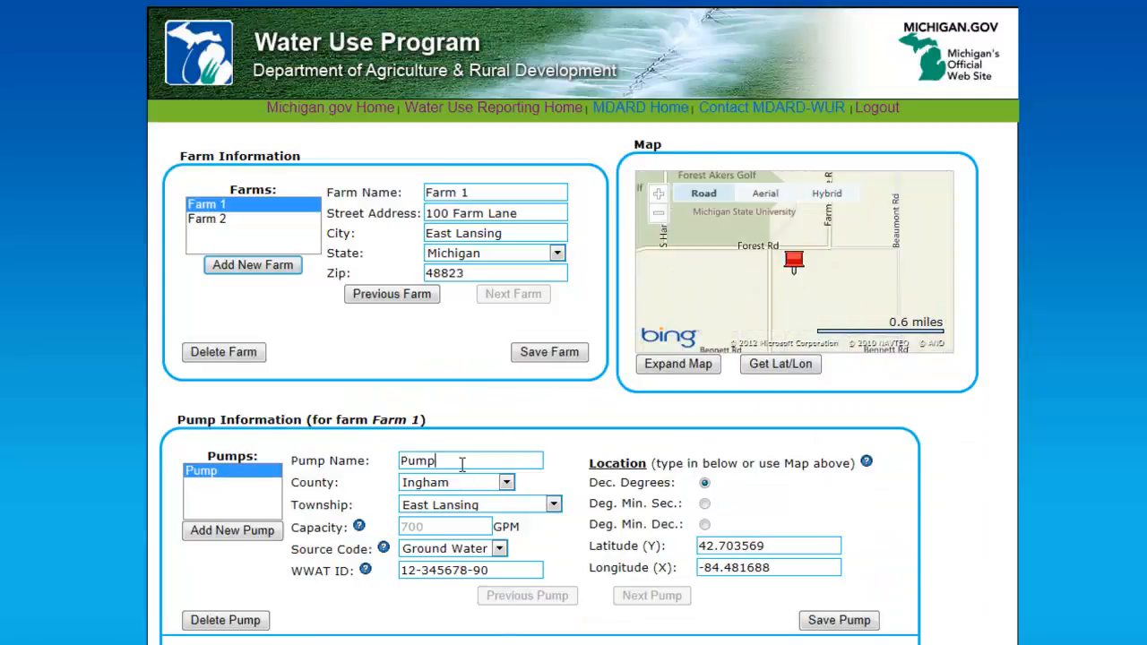
pyautogui.write('1')
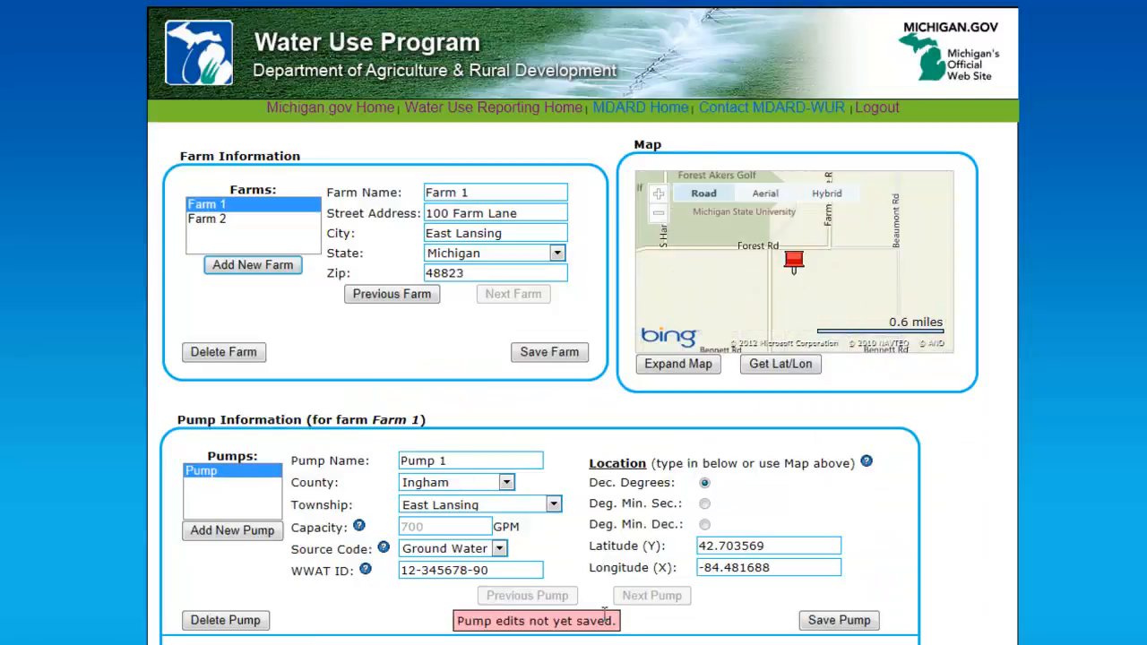
pyautogui.click(840, 625)
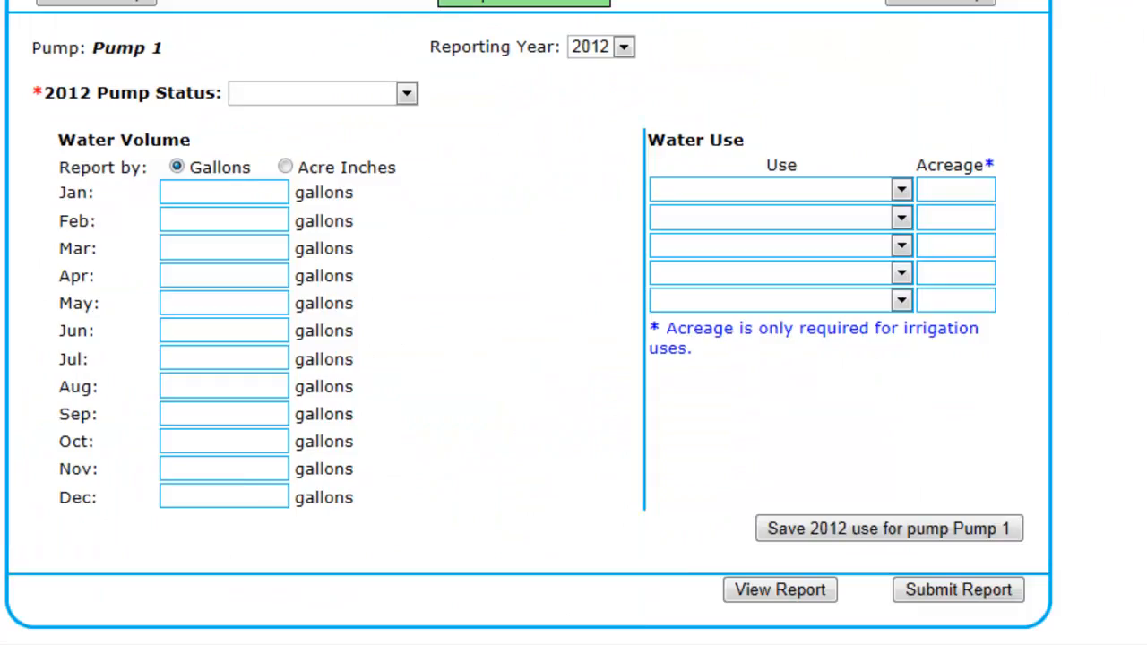
# Set Pump 1's 2012 pump status to Active
pyautogui.click(406, 93)
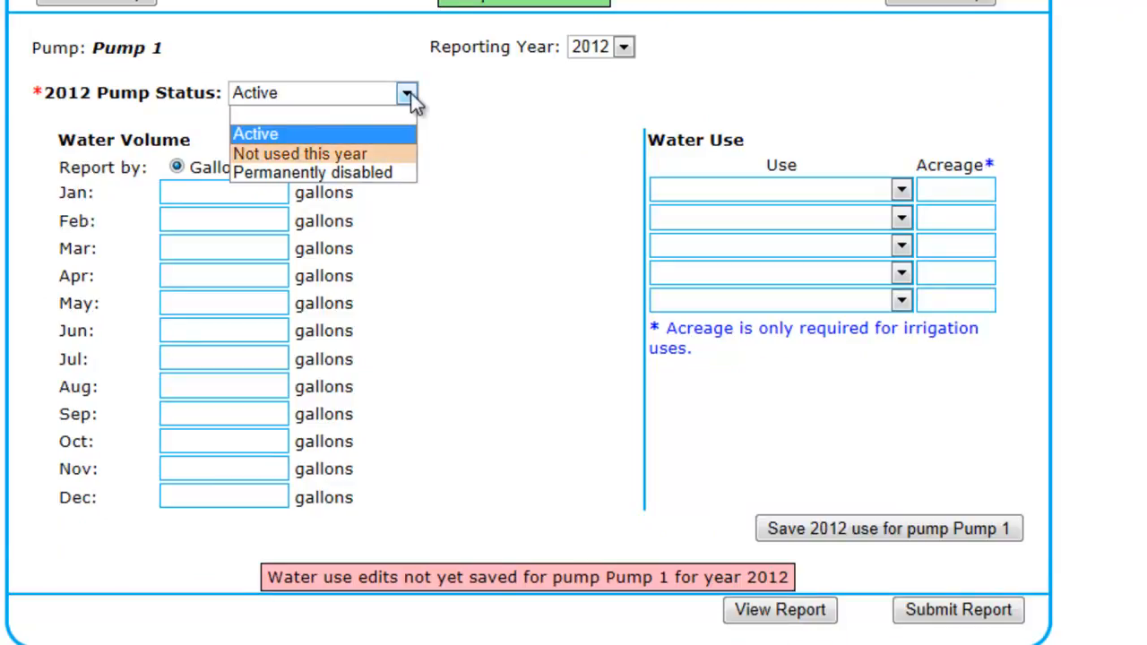
pyautogui.click(411, 93)
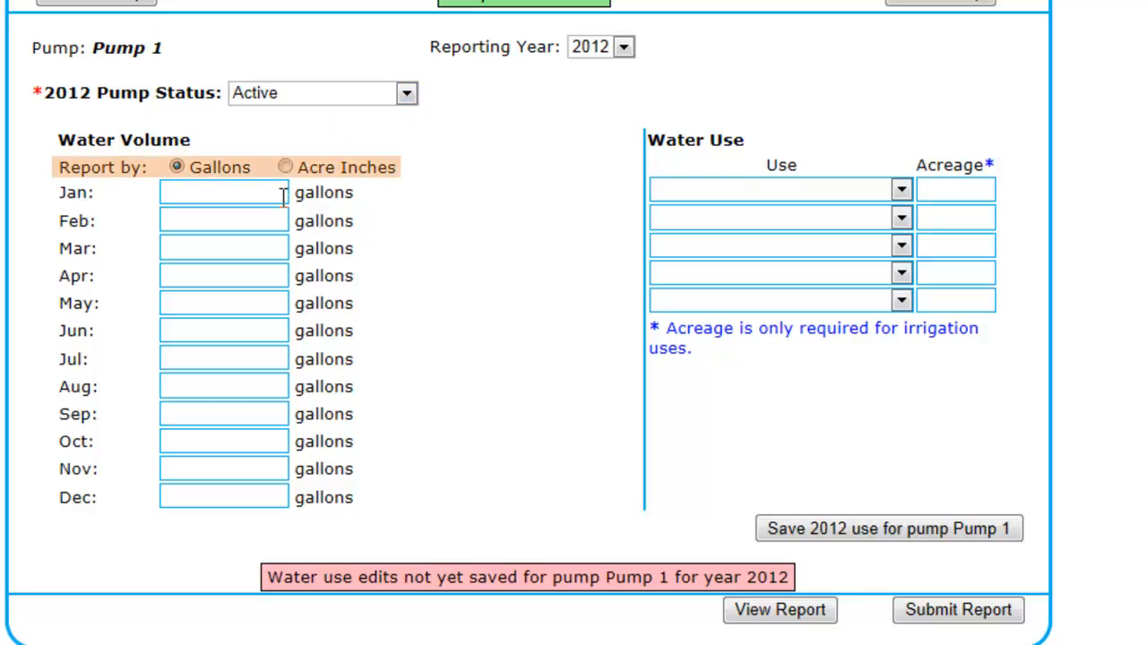
# Enter Pump 1's 2012 volumes in gallons: 0 for January through April, 4,544,000 for May and 6,552,000 for June
pyautogui.press('Tab')
pyautogui.write('0')
pyautogui.press('Tab')
pyautogui.write('0')
pyautogui.press('Tab')
pyautogui.write('0')
pyautogui.press('Tab')
pyautogui.write('4544000')
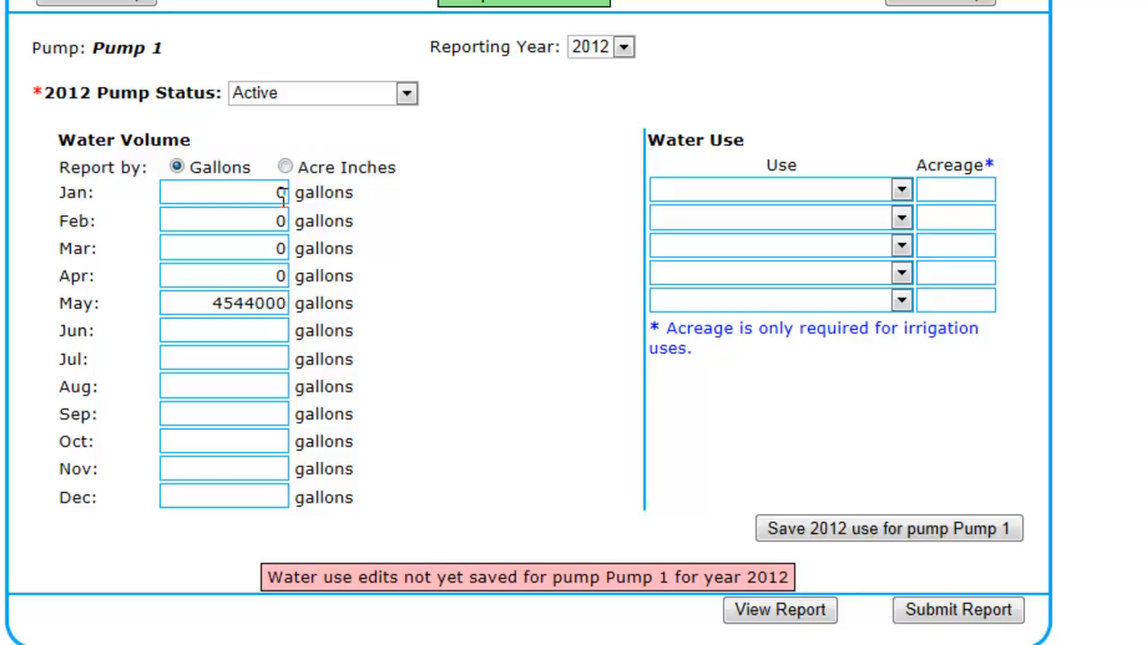
pyautogui.press('Tab')
pyautogui.write('6552000')
# Enter 7,056,000 gallons for July, 6,048,000 for August, 4,032,000 for September and 0 for October through December
pyautogui.press('Tab')
pyautogui.write('7,056,000')
pyautogui.press('Tab')
pyautogui.write('6,048,000')
pyautogui.press('Tab')
pyautogui.write('4032000')
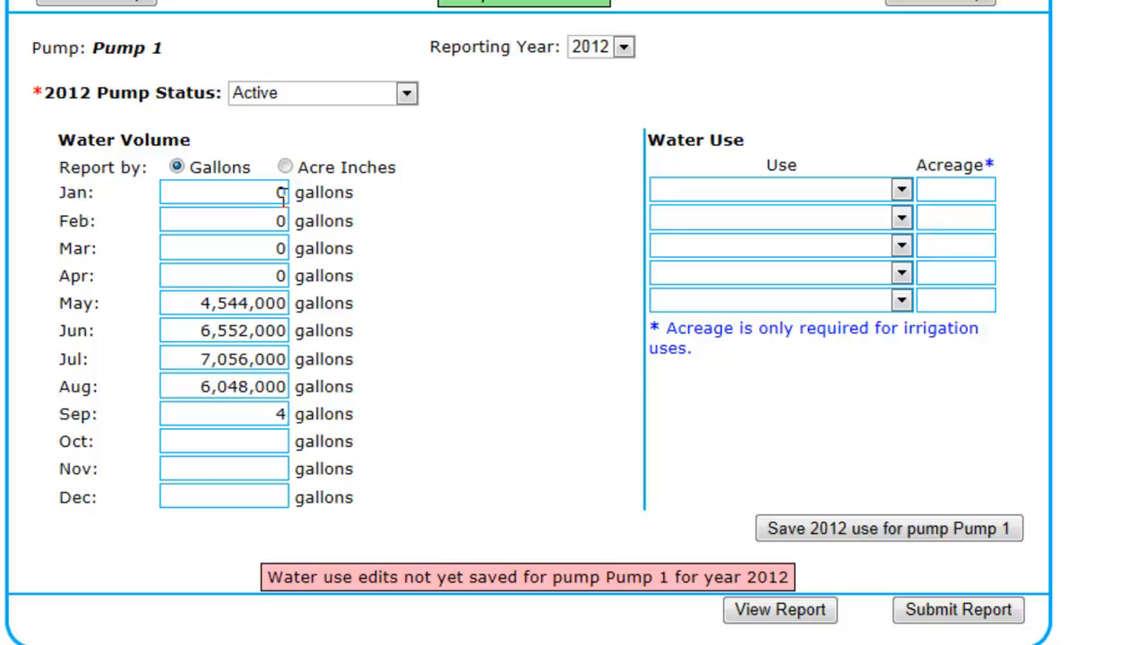
pyautogui.press('Tab')
pyautogui.write('0')
pyautogui.press('Tab')
pyautogui.write('0')
pyautogui.press('Tab')
pyautogui.write('0')
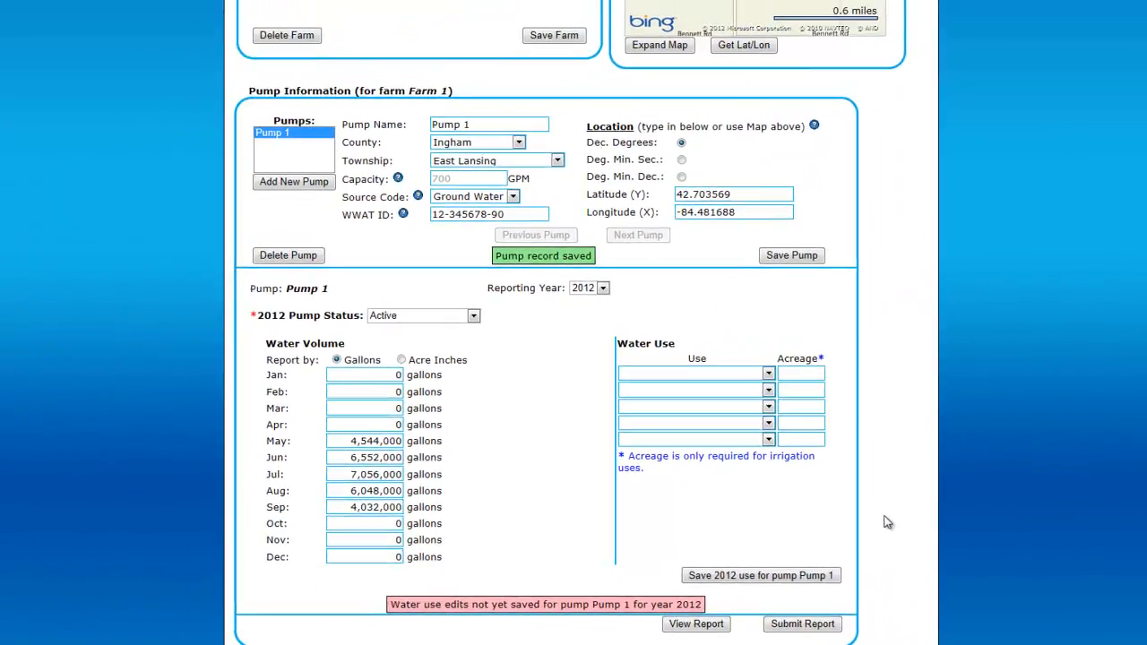
# Set Pump 1's water use to Corn, field on 115 acres and save its 2012 use
pyautogui.click(767, 376)
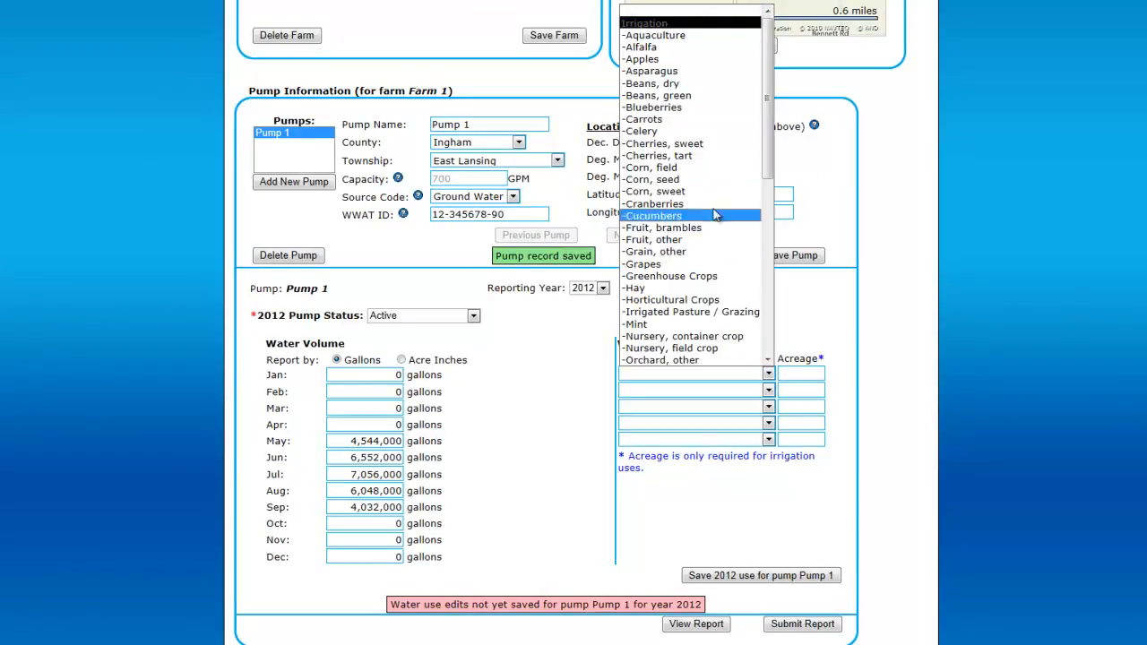
pyautogui.click(712, 168)
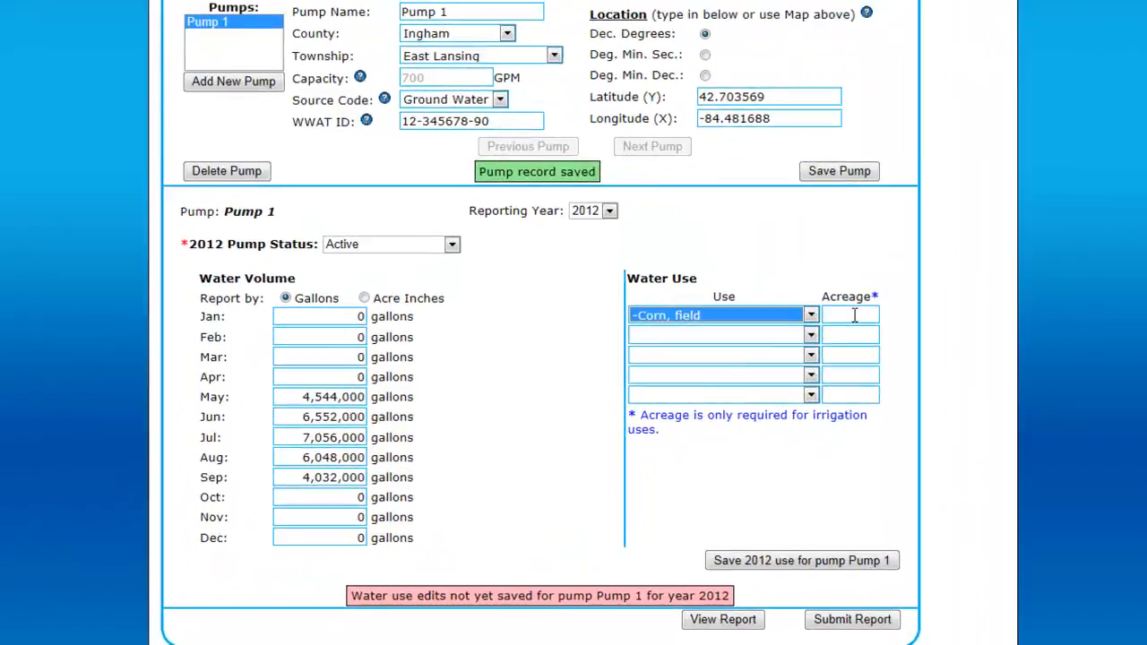
pyautogui.click(805, 373)
pyautogui.write('115')
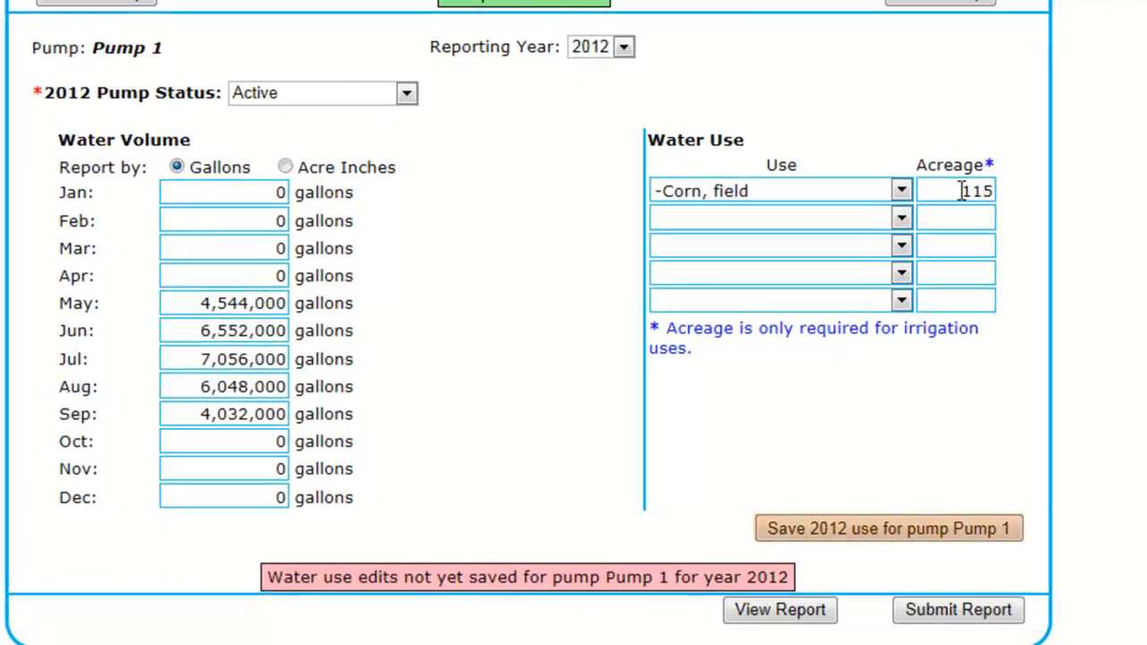
pyautogui.click(971, 549)
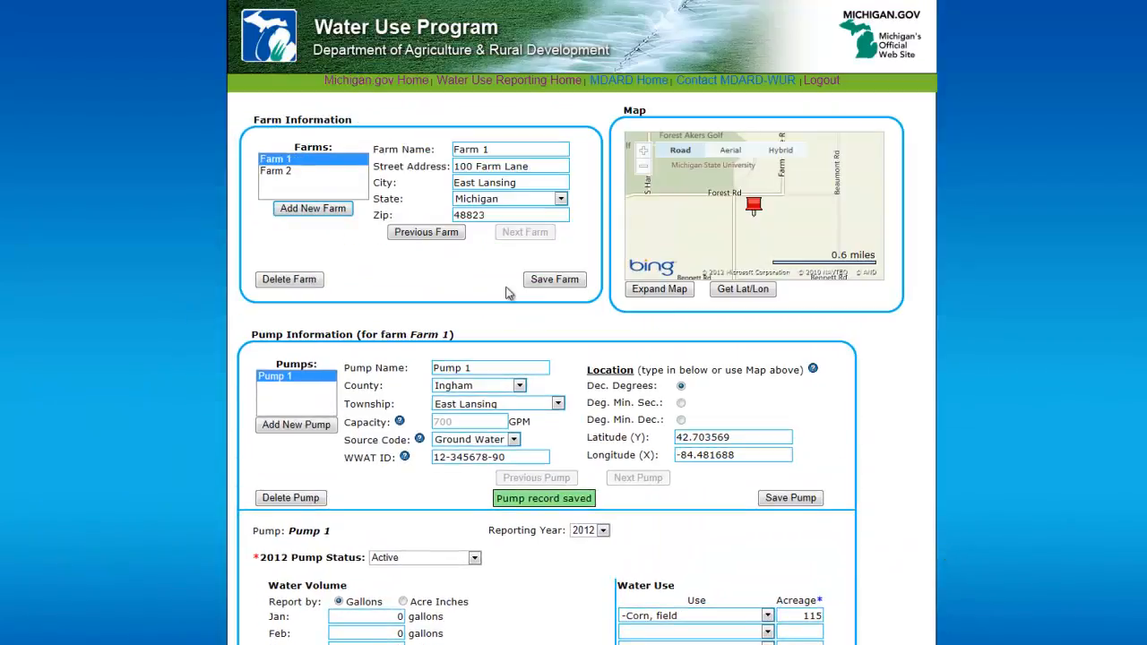
# Open Farm 2's Pump 2, set its 2012 status to Not used this year and save its 2012 use
pyautogui.click(334, 176)
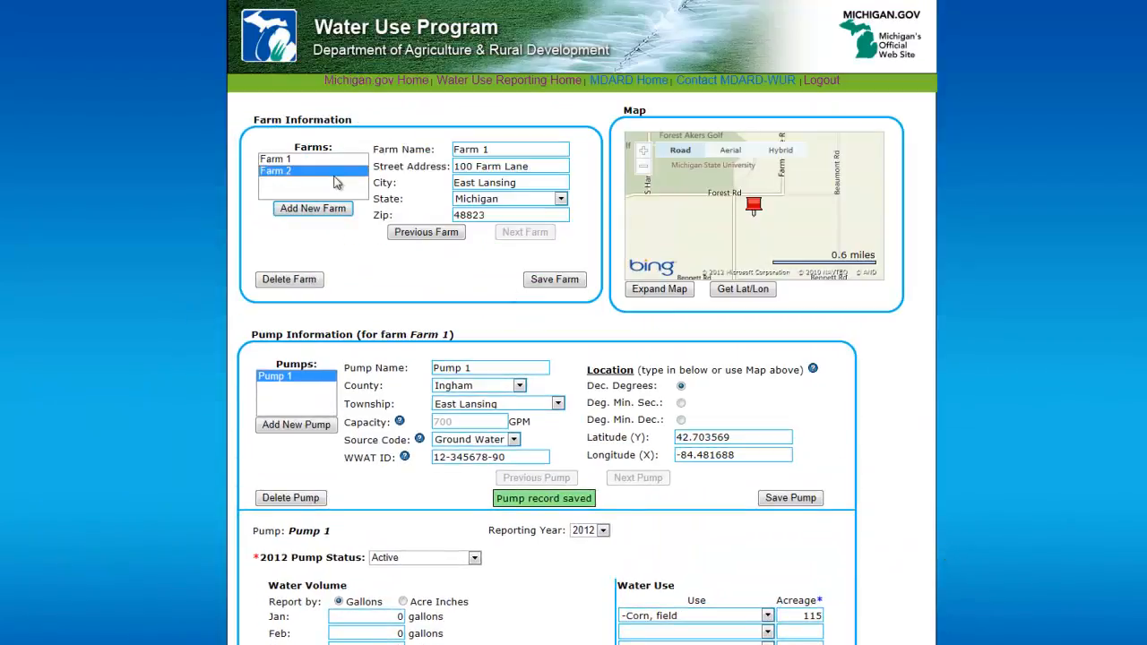
pyautogui.click(306, 377)
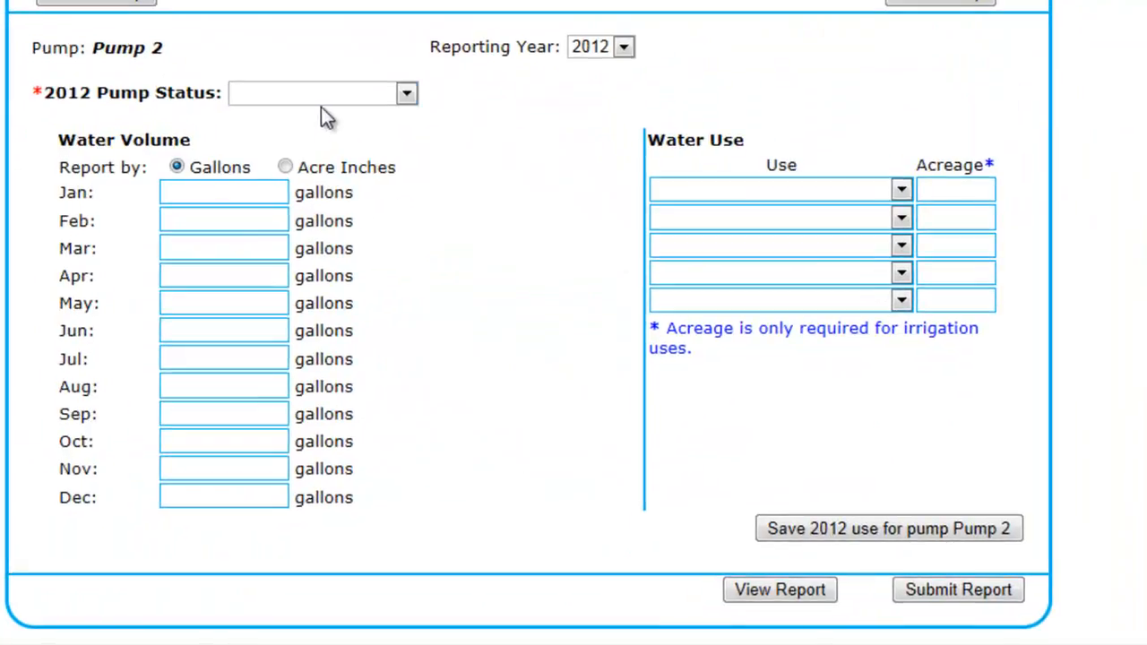
pyautogui.click(323, 100)
pyautogui.click(310, 150)
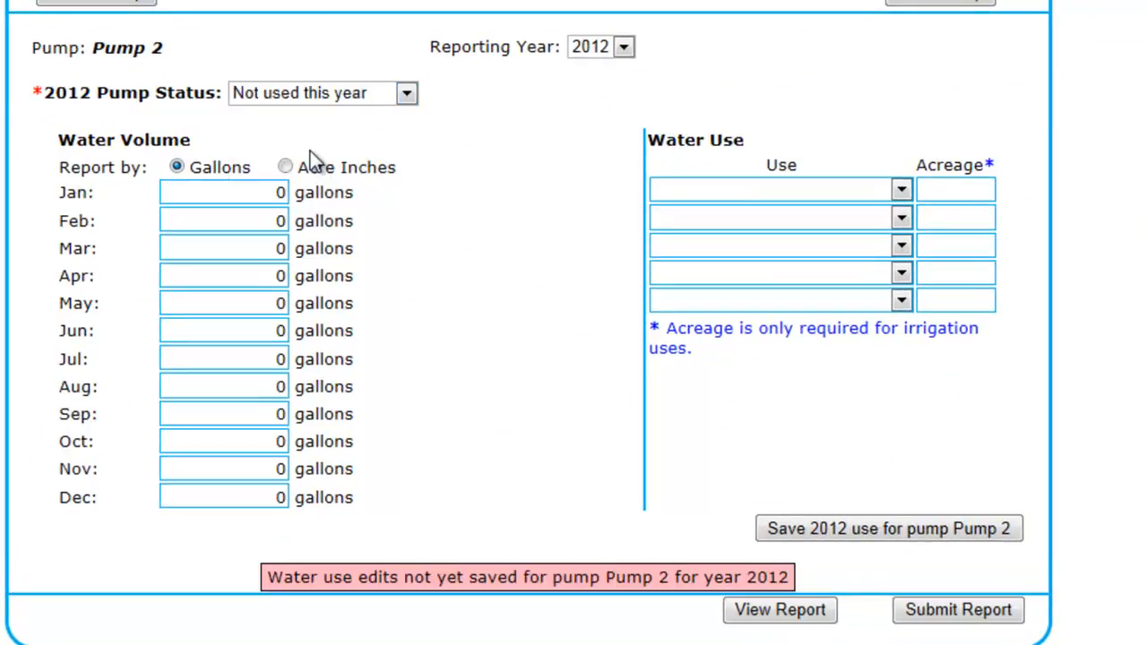
pyautogui.click(880, 532)
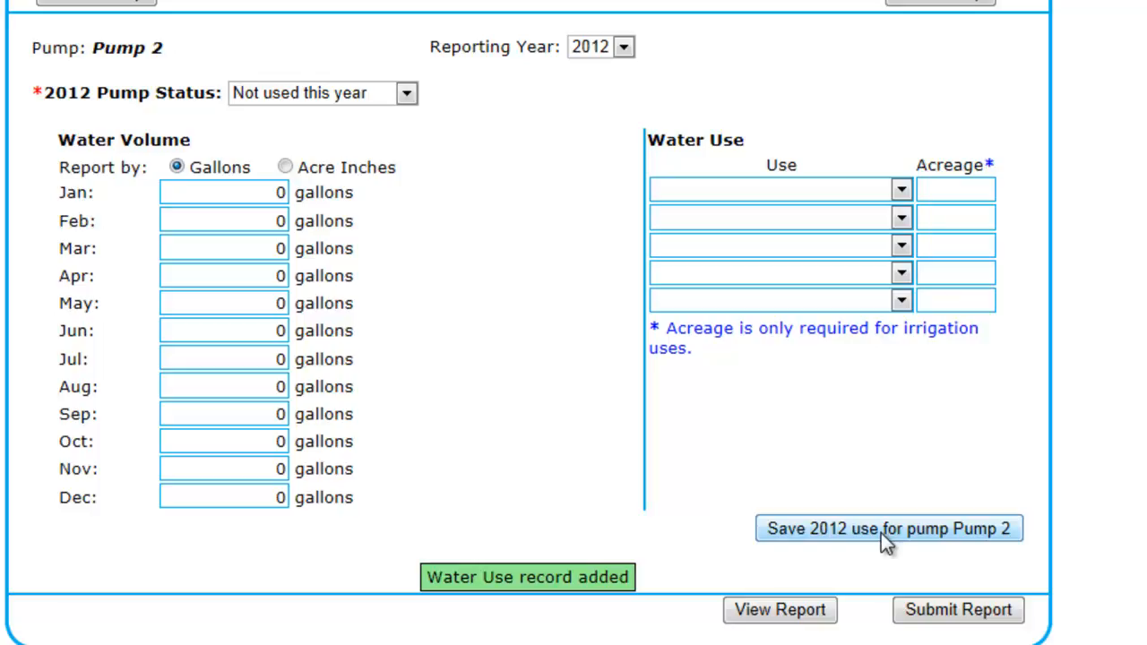
# Begin report submission and save conservation practices: accurate water applications, irrigation uniformity evaluation, uniformity-result records, and split nitrogen fertilizer applications
pyautogui.click(932, 616)
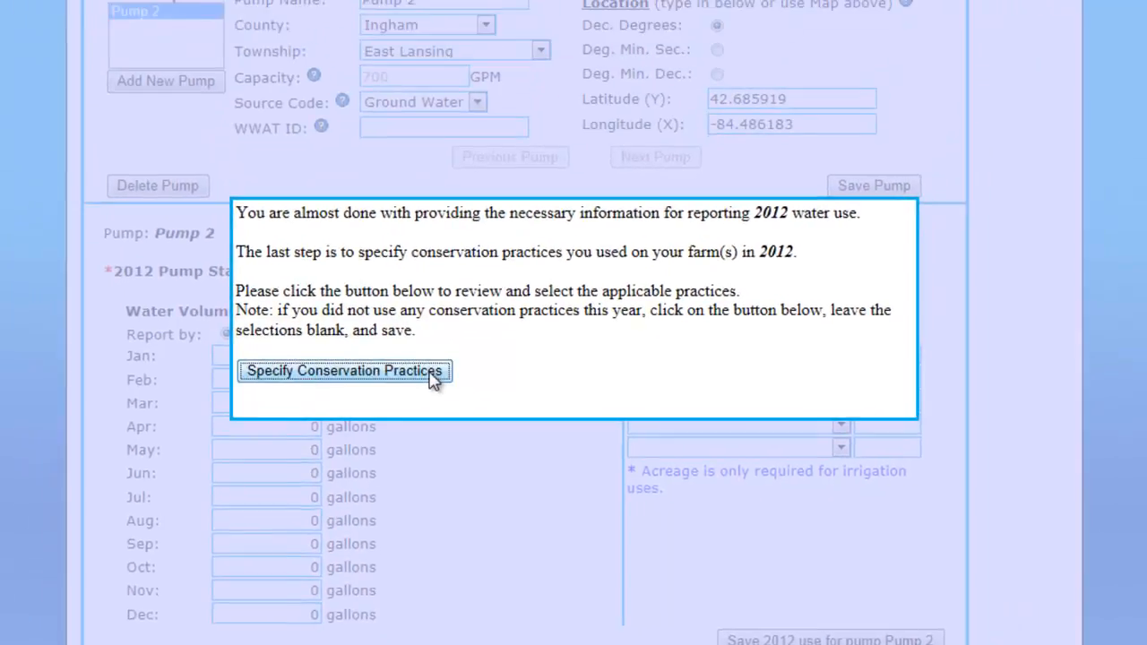
pyautogui.click(417, 213)
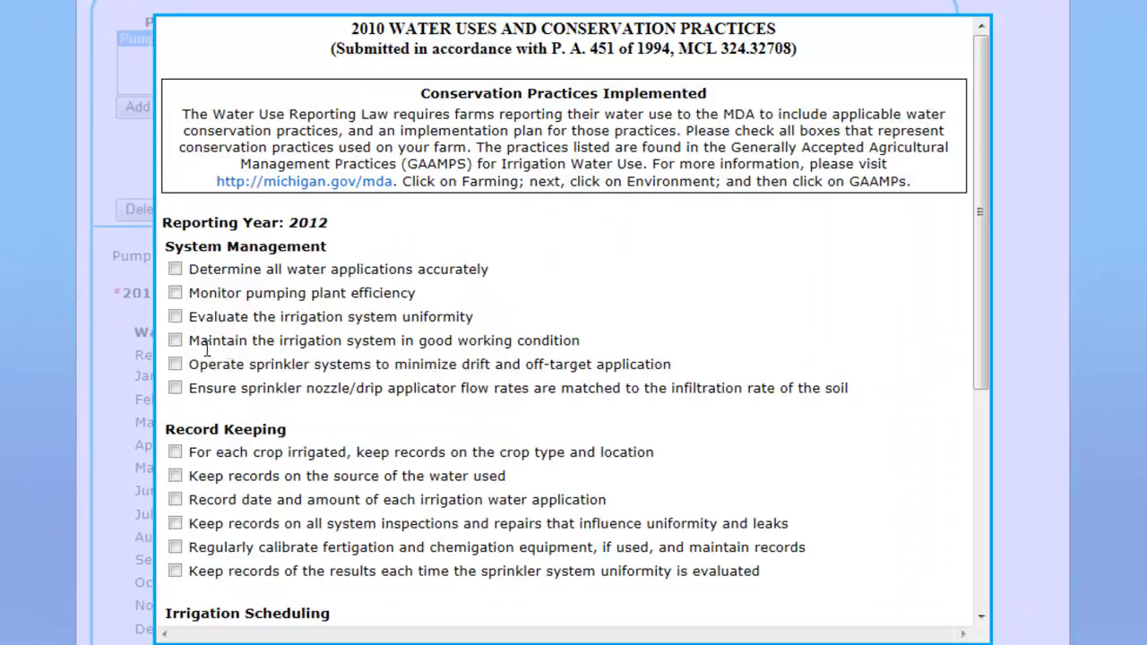
pyautogui.click(176, 269)
pyautogui.click(175, 317)
pyautogui.scroll(-3, 188, 421)
pyautogui.click(174, 297)
pyautogui.scroll(-3, 222, 501)
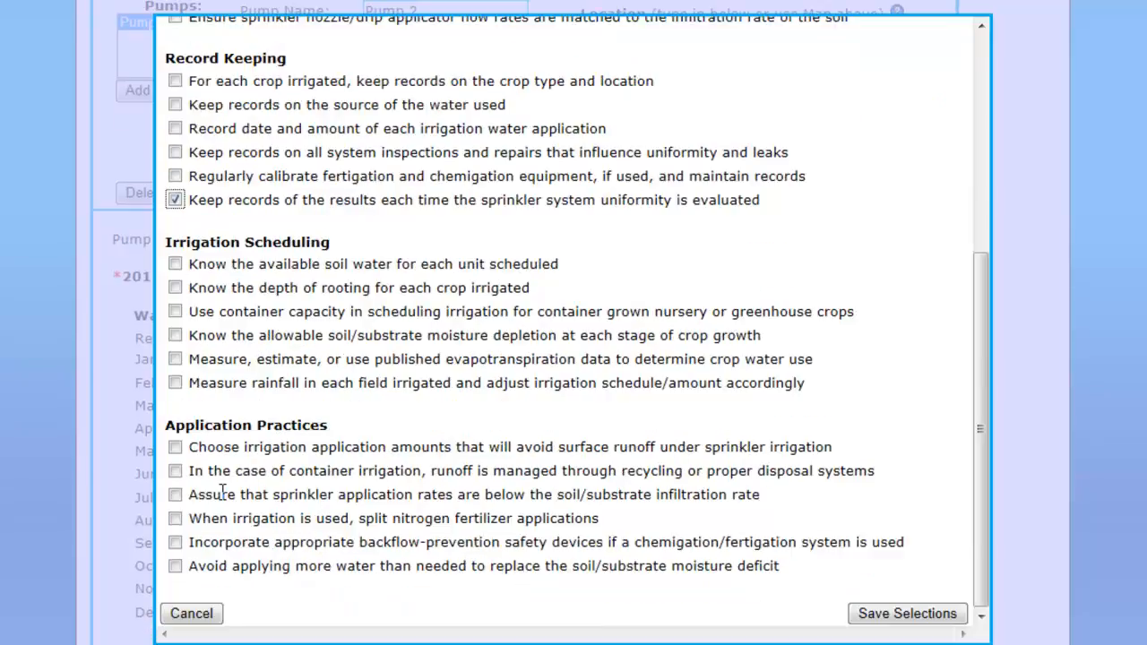
pyautogui.click(174, 519)
pyautogui.click(910, 617)
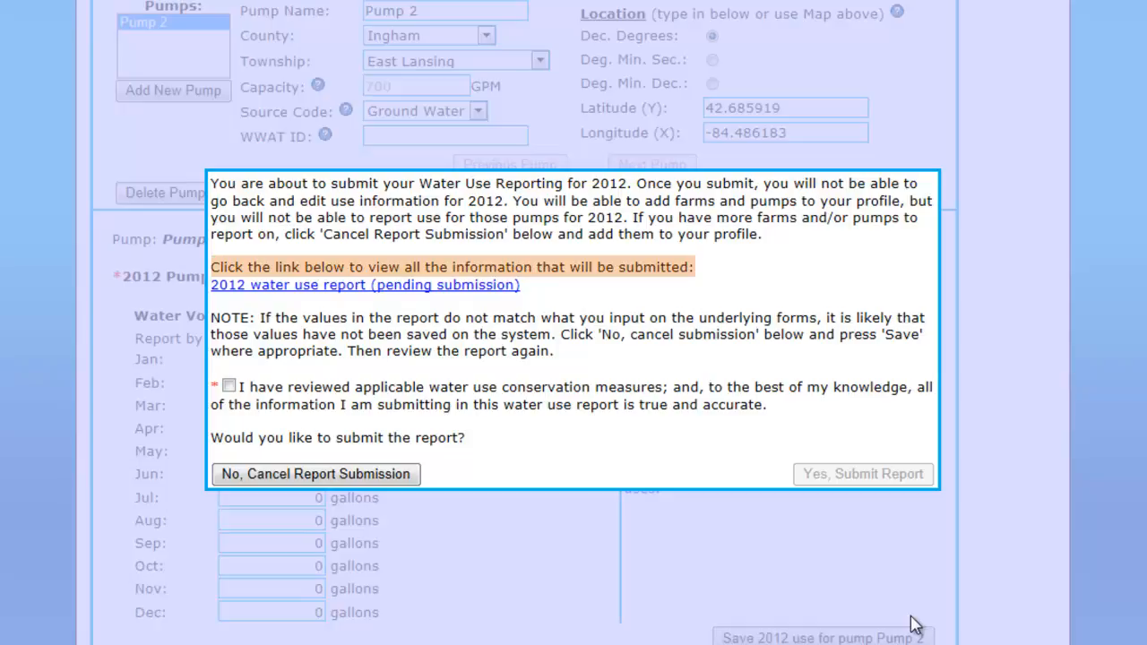
# Open the pending 2012 water use report, review it to the end, and close it
pyautogui.click(467, 284)
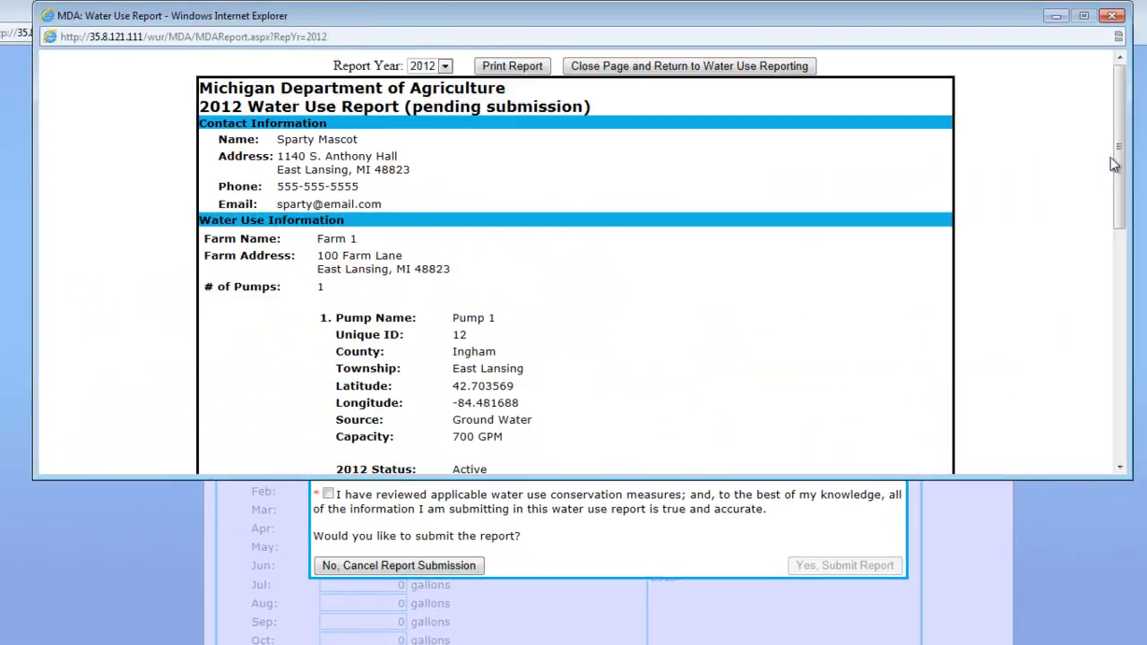
pyautogui.moveTo(1127, 132); pyautogui.dragTo(1140, 385)
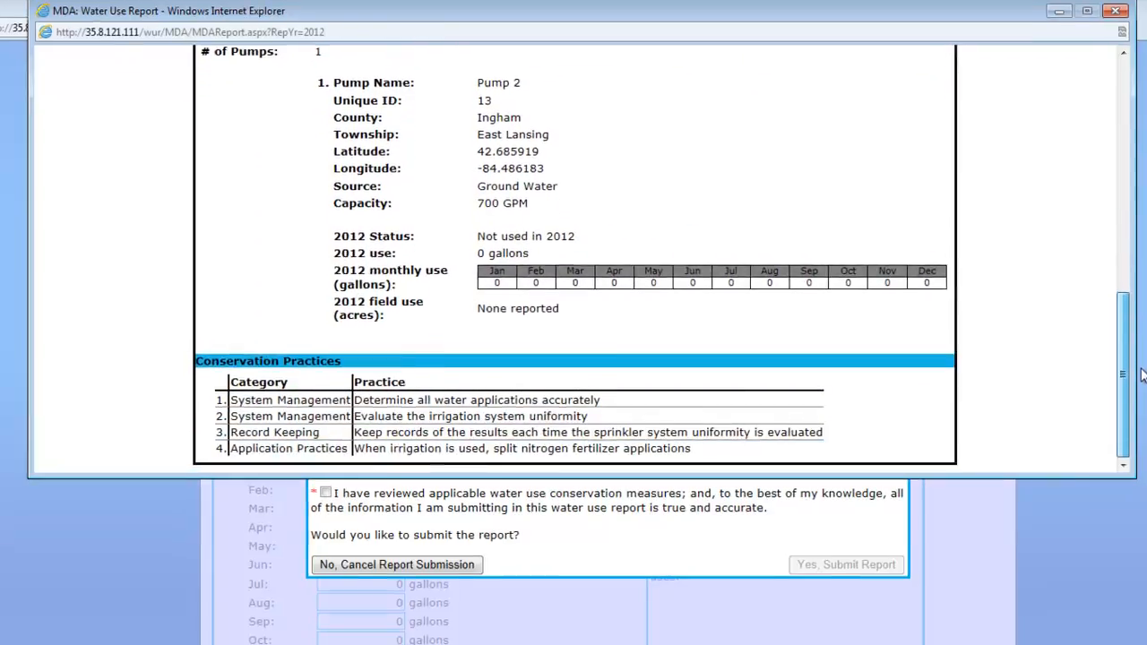
pyautogui.click(1111, 15)
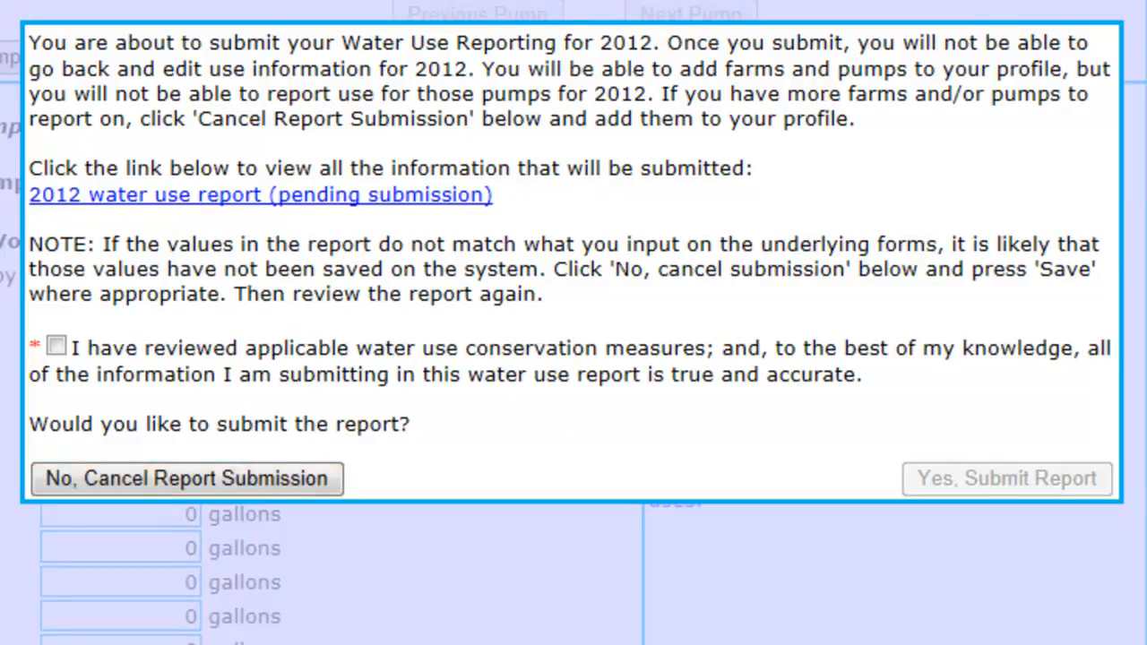
# Check the certification statement and submit the 2012 water use report
pyautogui.click(56, 347)
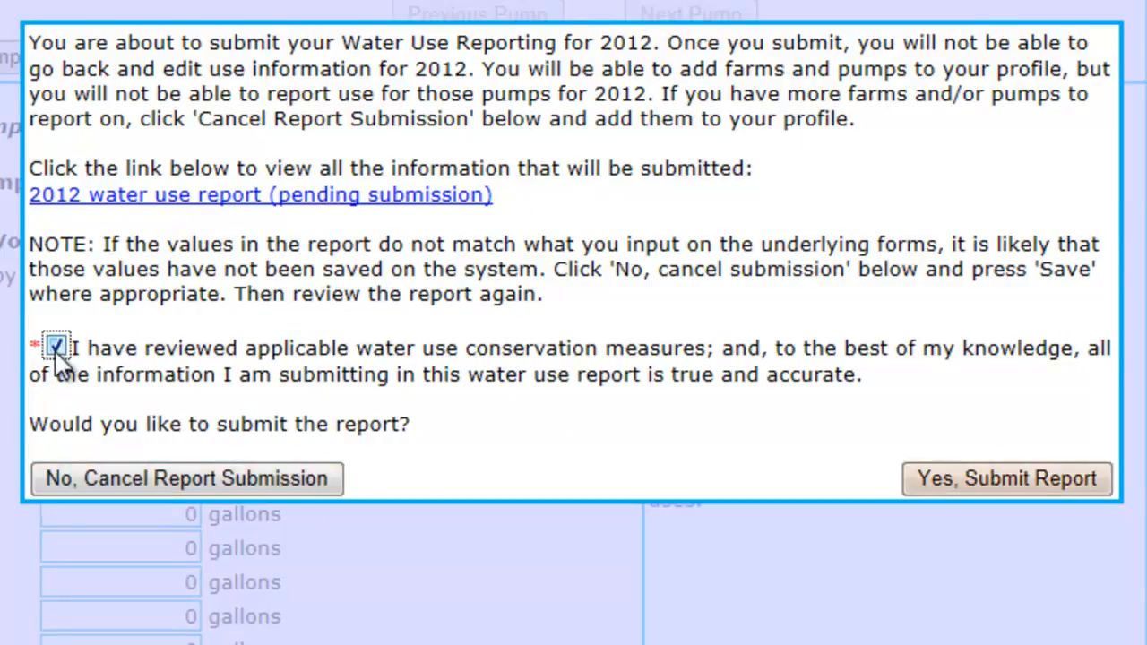
pyautogui.click(977, 482)
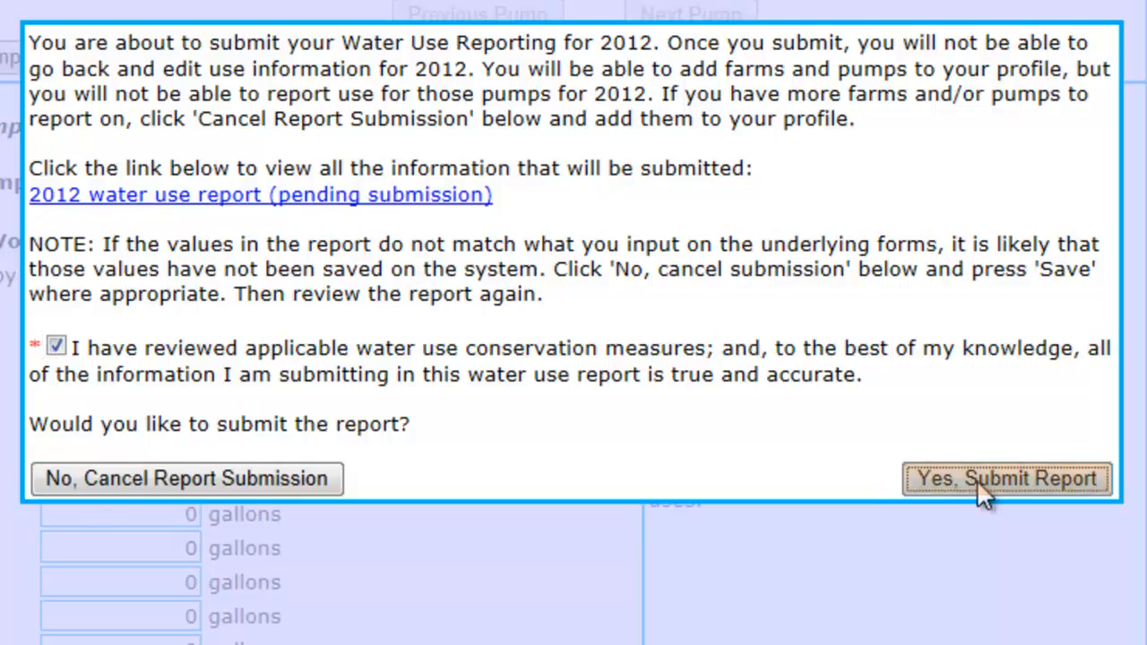